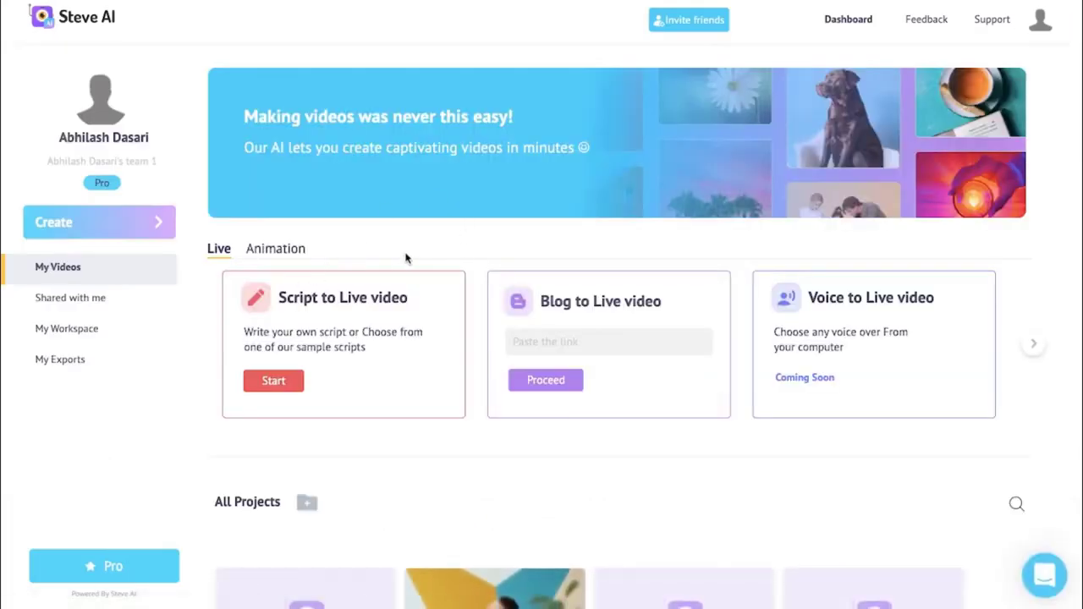
Step: Look over My Videos and the invitee role choices on the team-invitation page
click(94, 281)
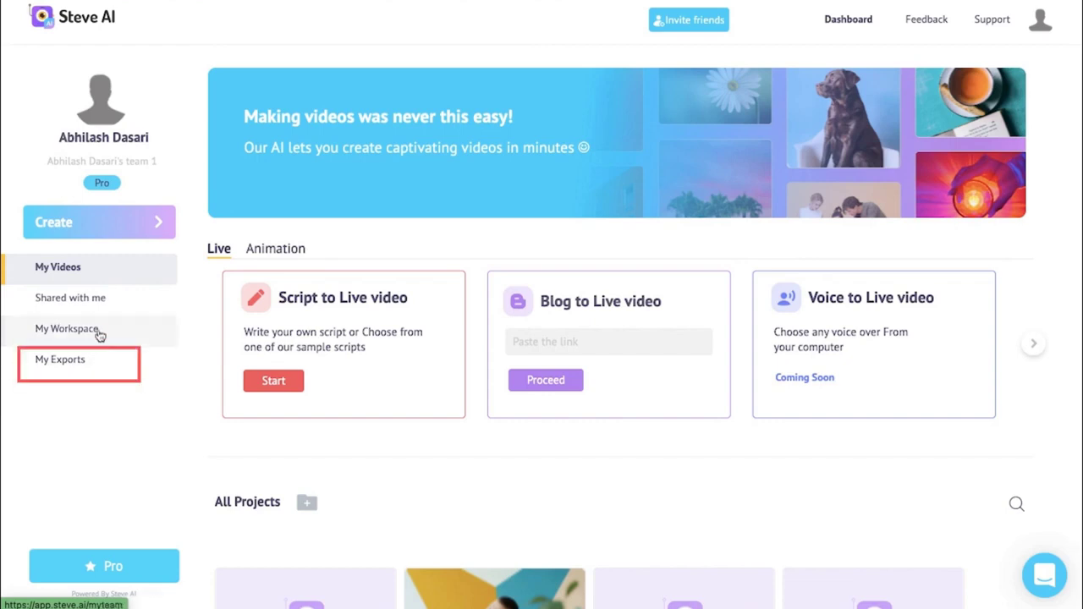
click(97, 331)
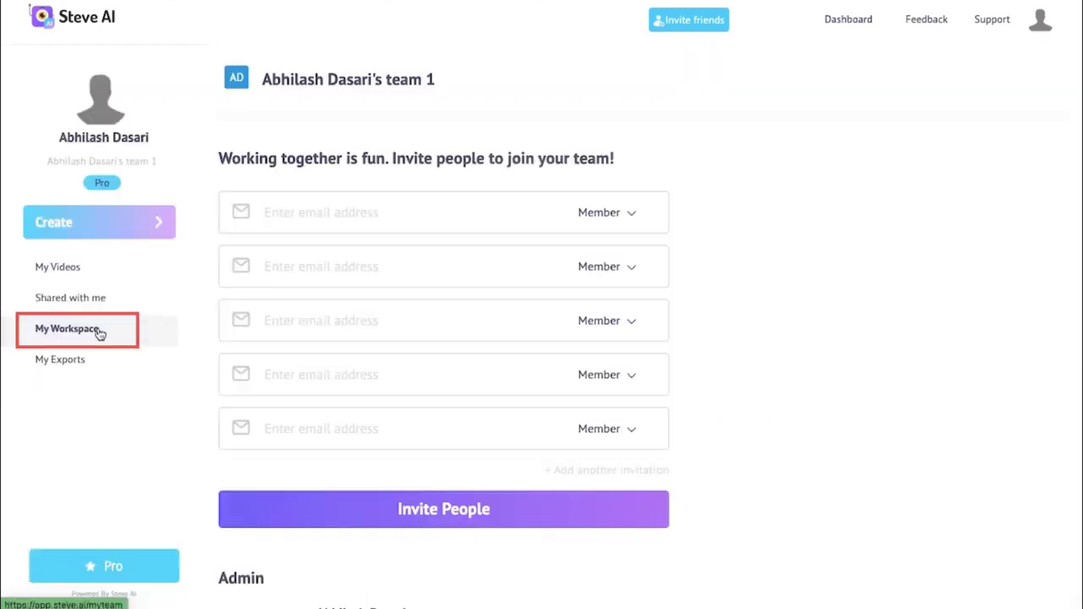
click(632, 213)
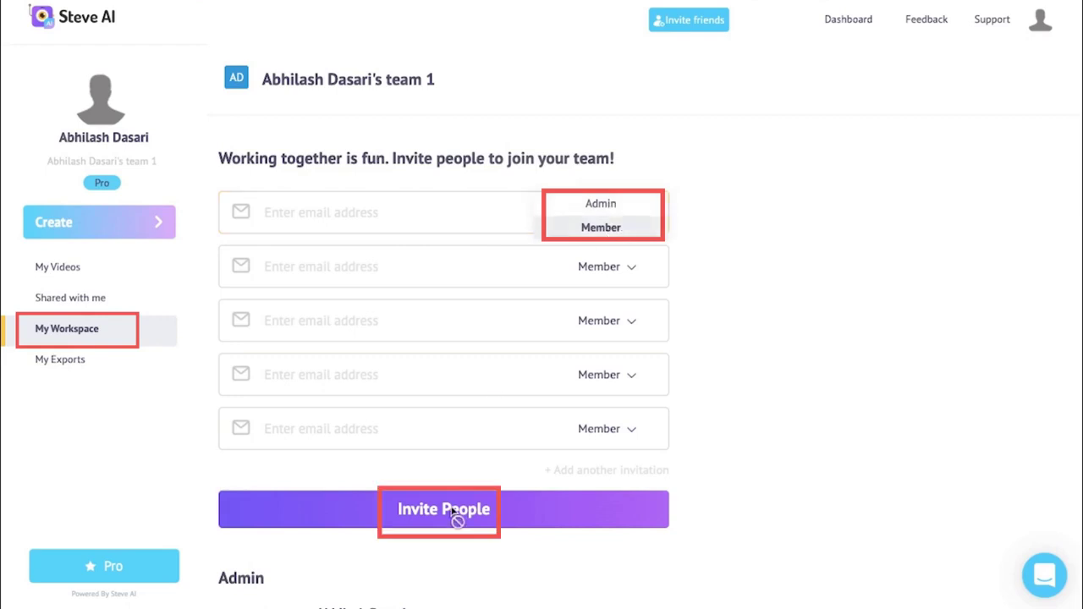
click(84, 273)
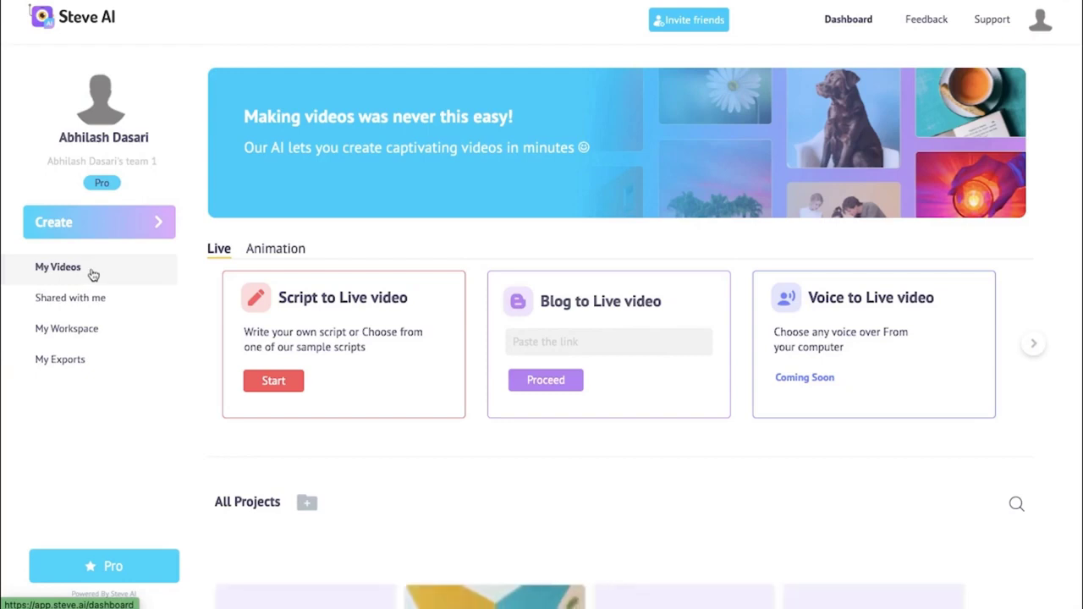
Step: Compare the animation and live video creation options, ending on Live
click(268, 257)
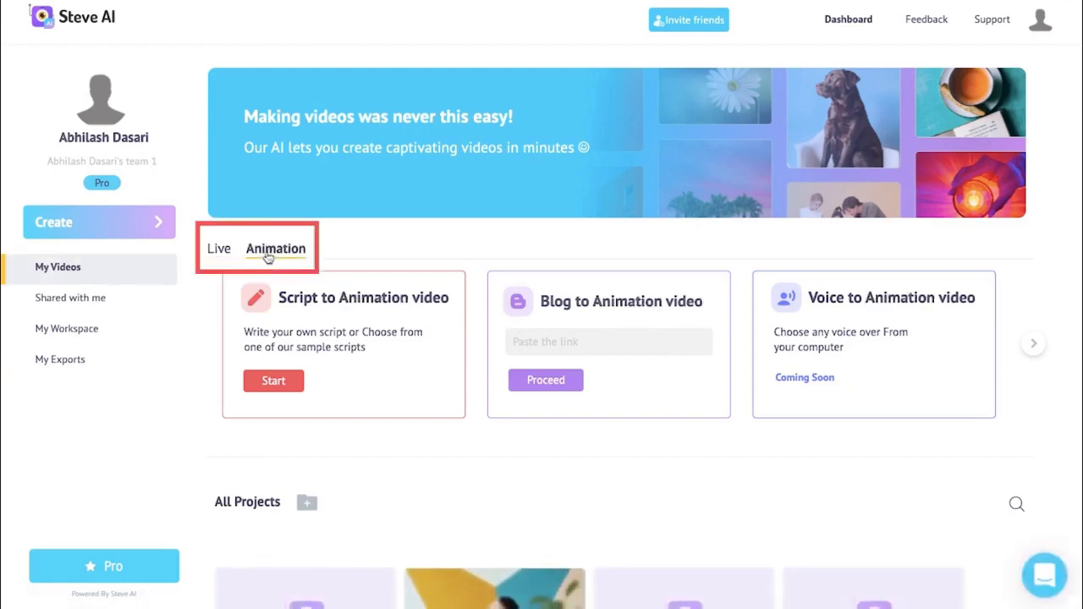
click(222, 253)
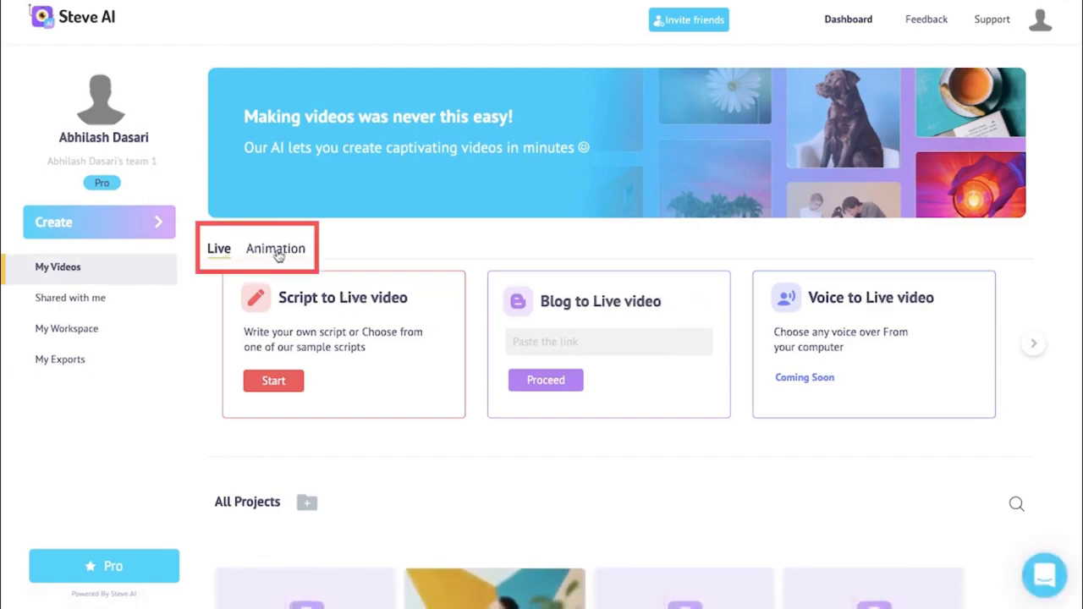
click(278, 255)
click(226, 254)
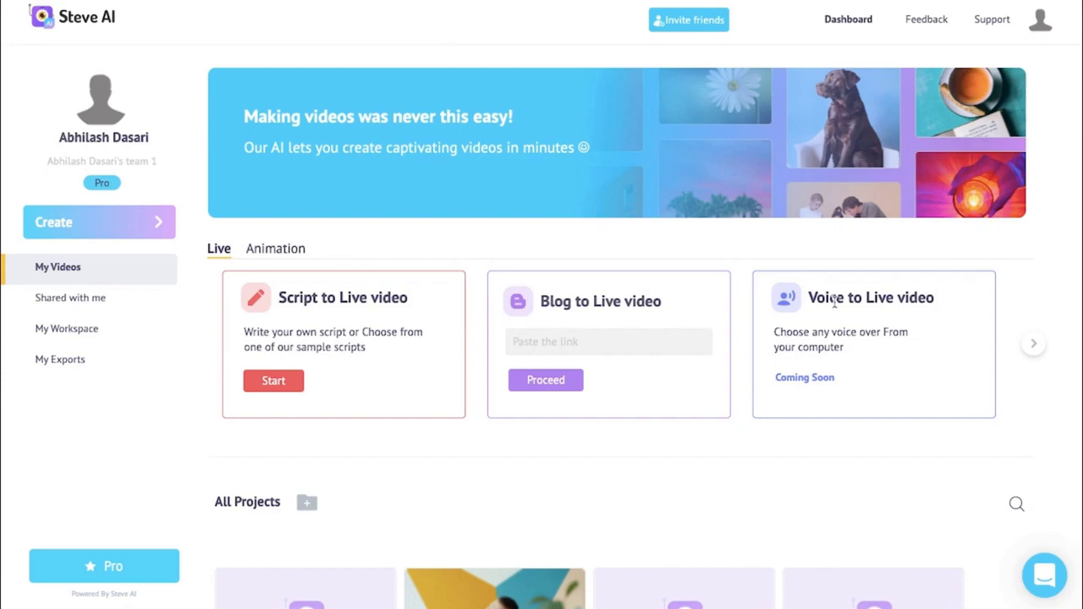
Step: Start a Script to Live video at Square (1:1) ratio and create a sample script
click(274, 381)
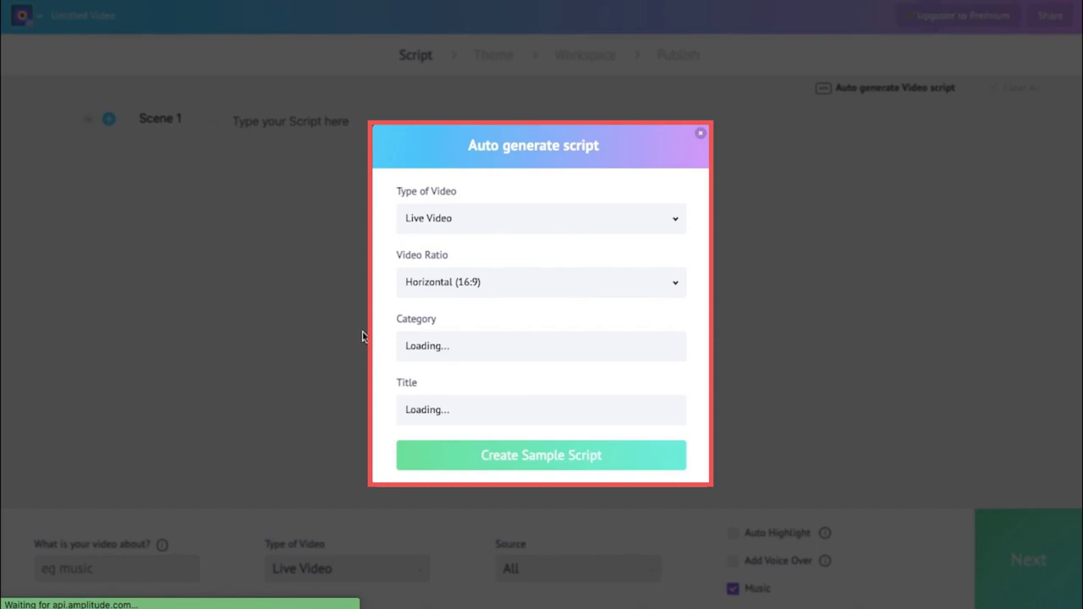
click(557, 288)
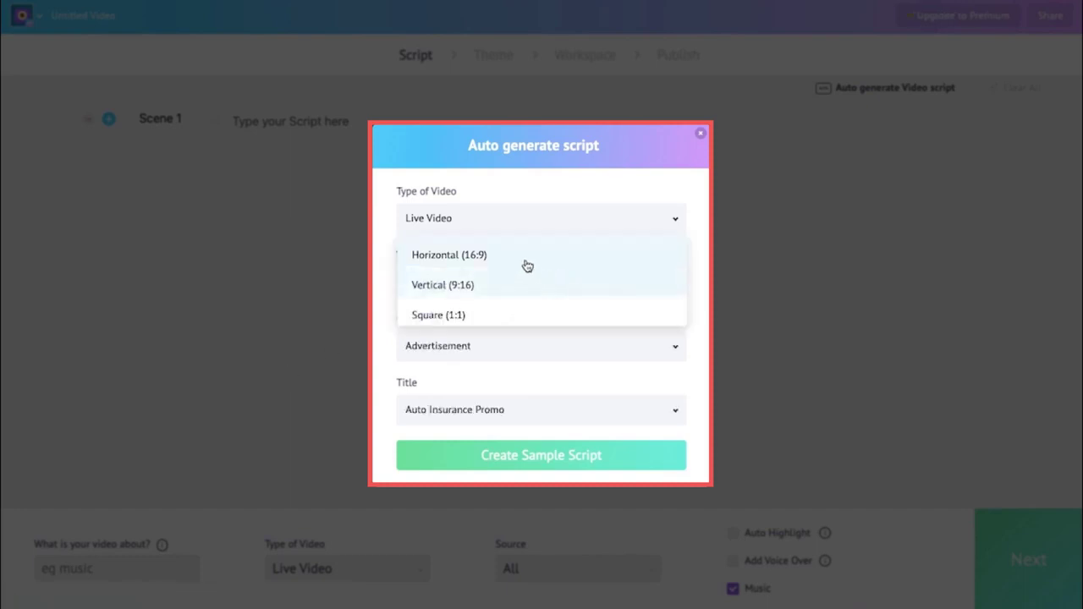
click(515, 317)
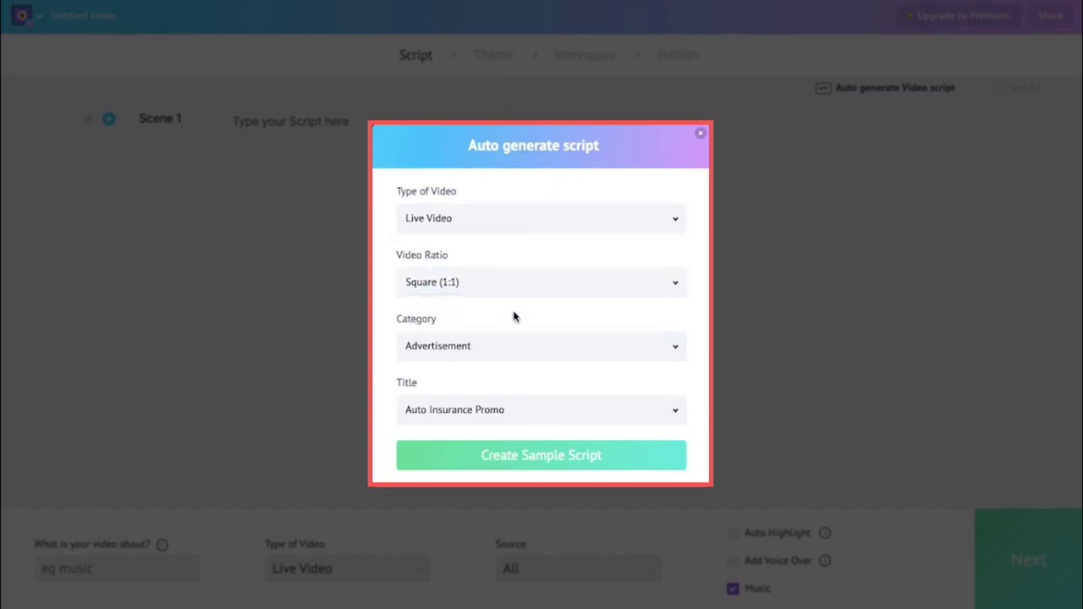
click(517, 457)
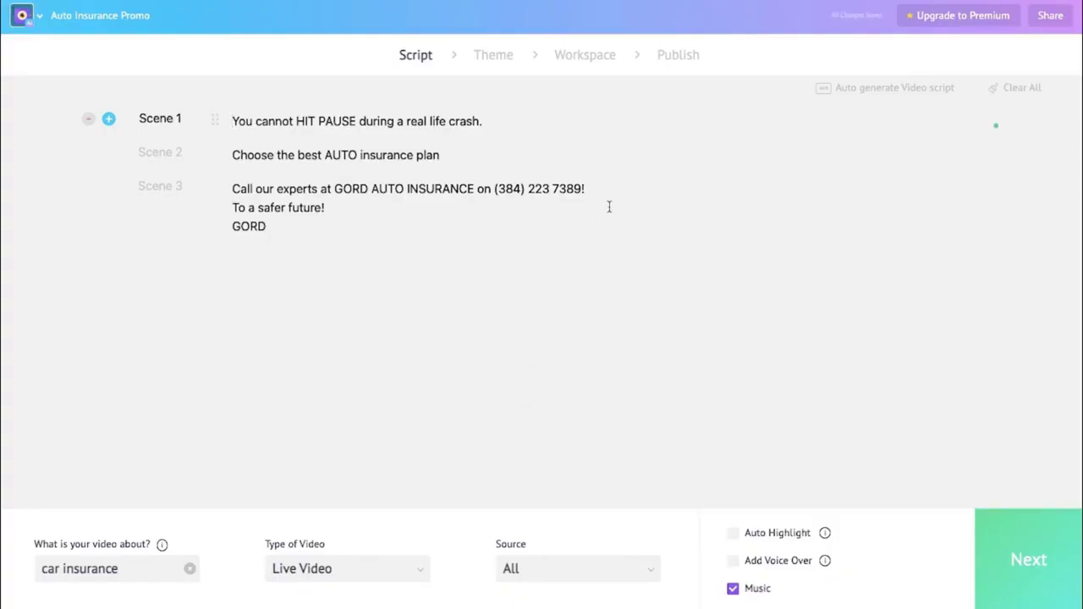
Step: Regenerate the sample script from the Health category's Yoga Tips title
click(489, 123)
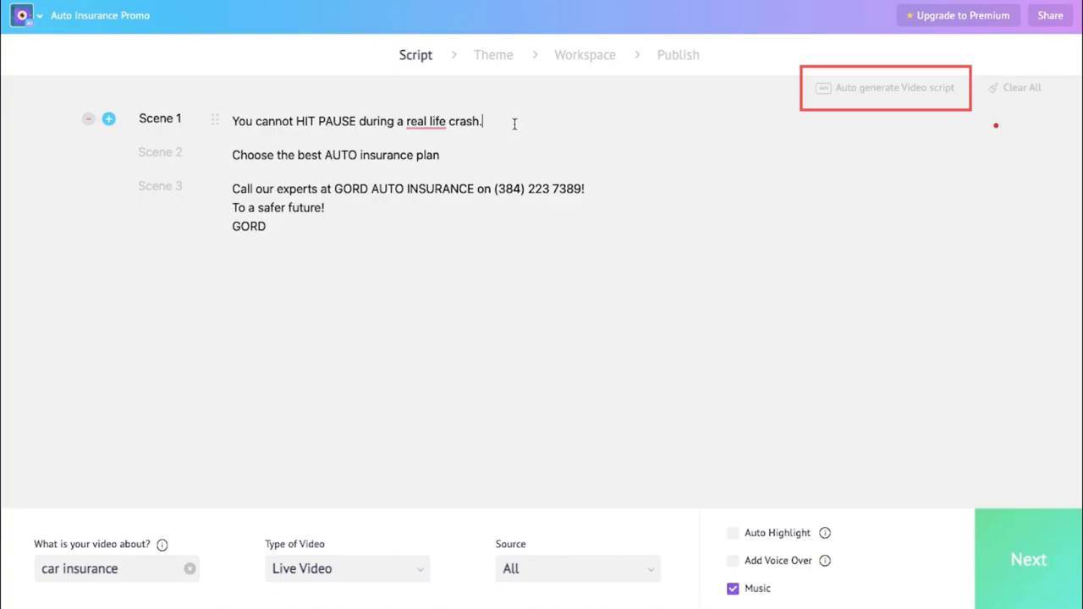
click(872, 88)
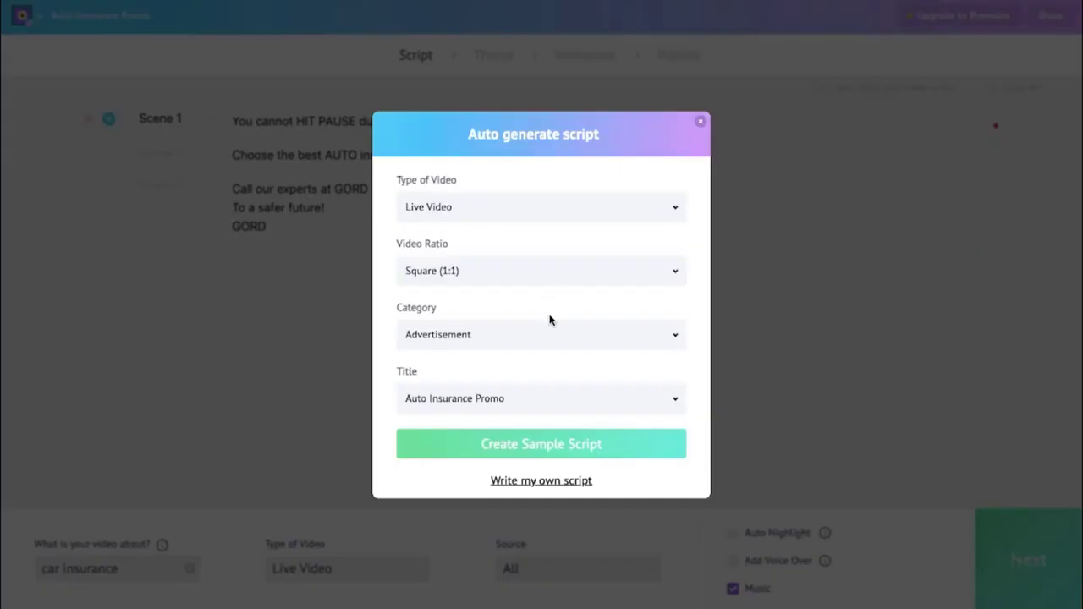
click(551, 338)
scroll(529, 364, down, 5)
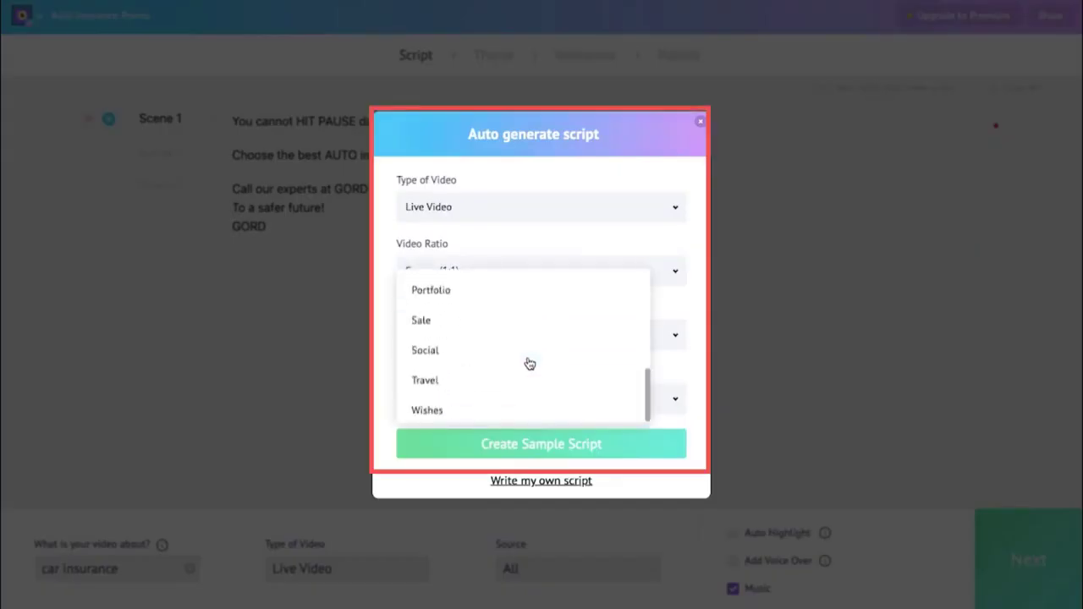
scroll(529, 364, up, 2)
scroll(529, 364, up, 2)
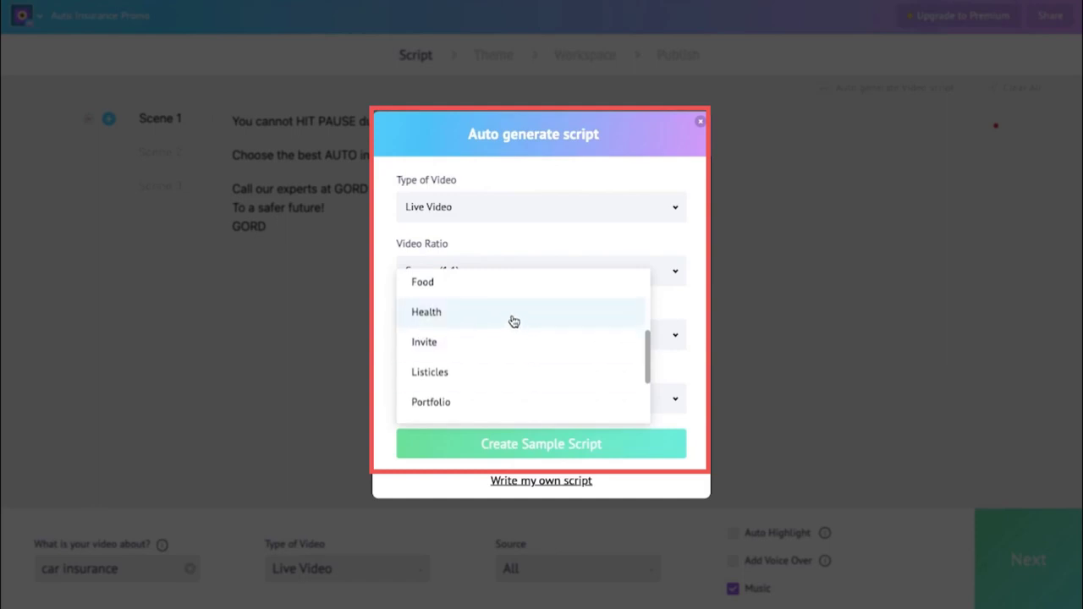
click(442, 313)
click(518, 398)
scroll(520, 400, down, 3)
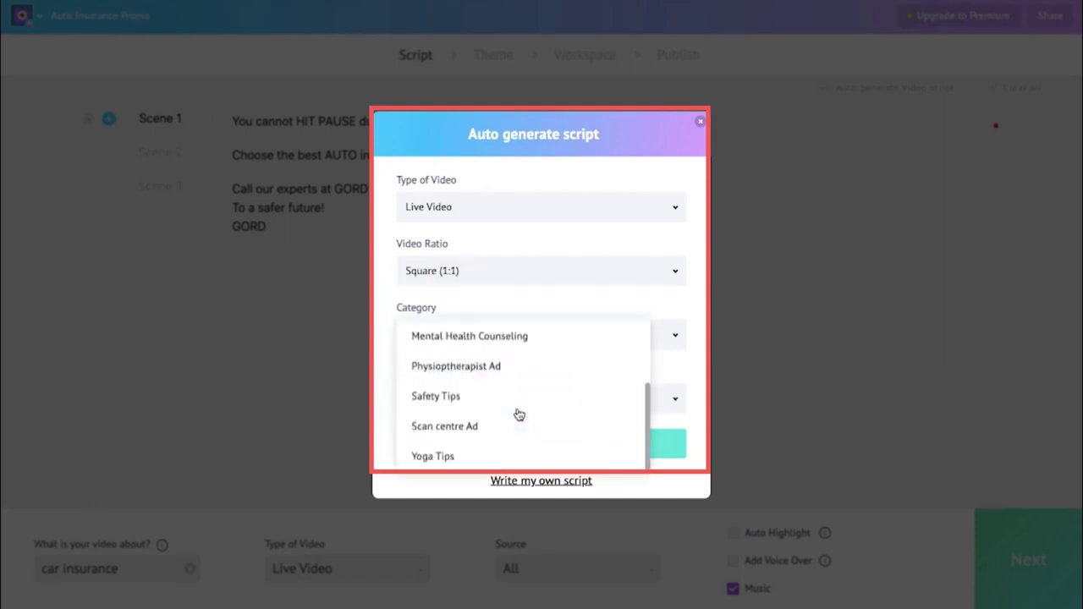
click(510, 455)
click(531, 448)
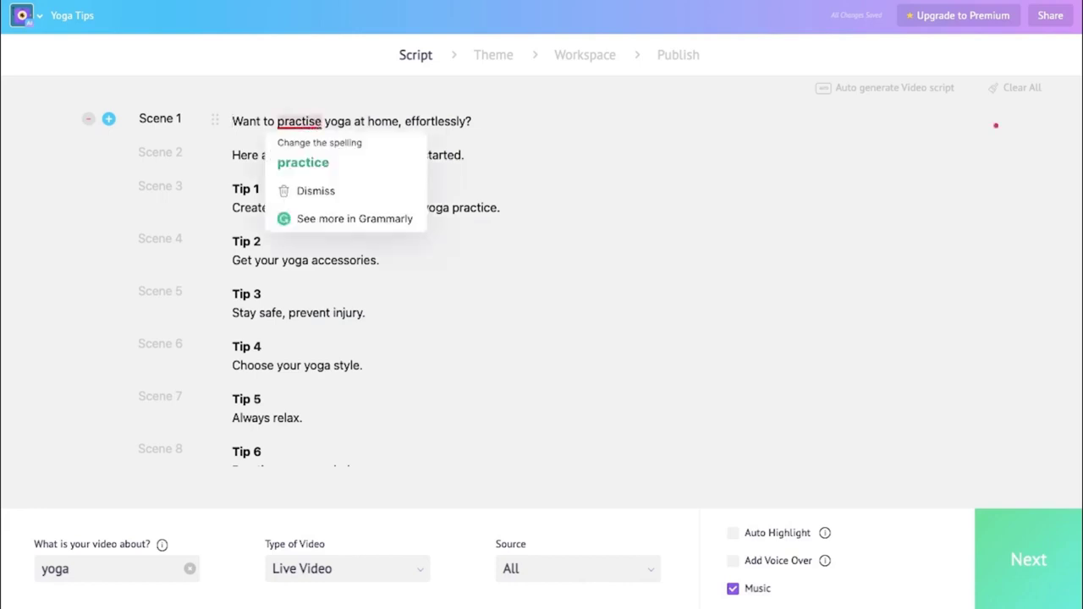
Step: Correct 'practise' to 'practice' in the opening line
key(BackSpace)
key(BackSpace)
text(ce)
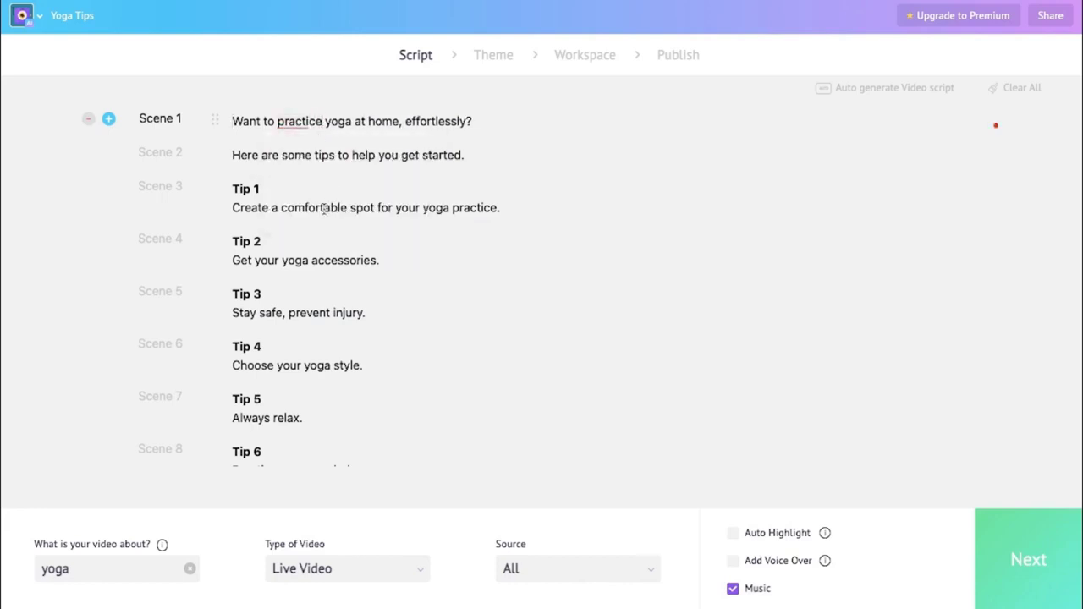
click(325, 208)
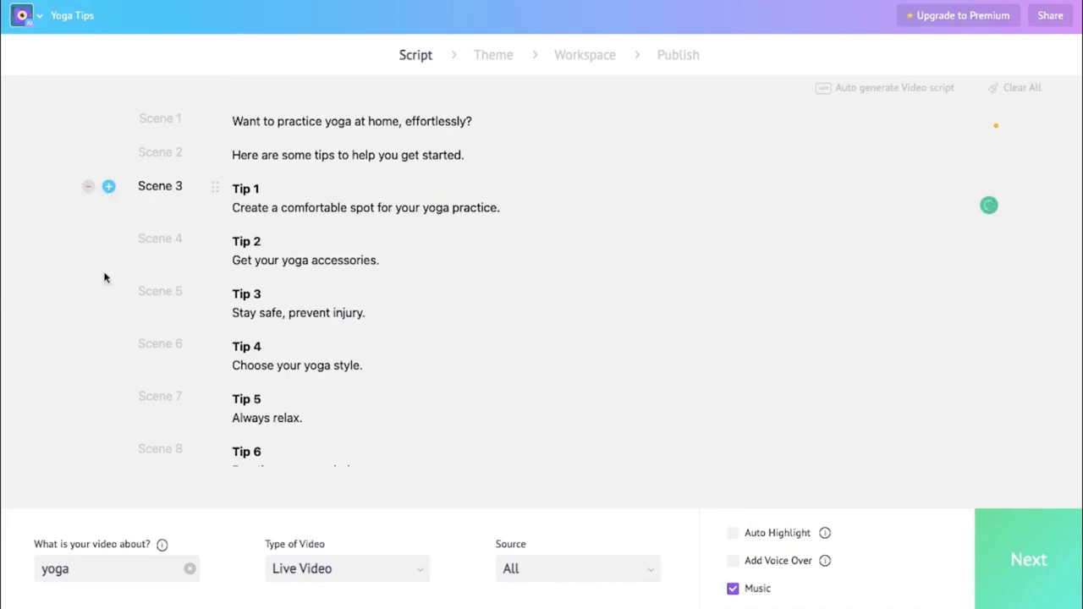
Step: Keep 'yoga' as the topic and Source as All, and enable Auto Highlight
click(120, 569)
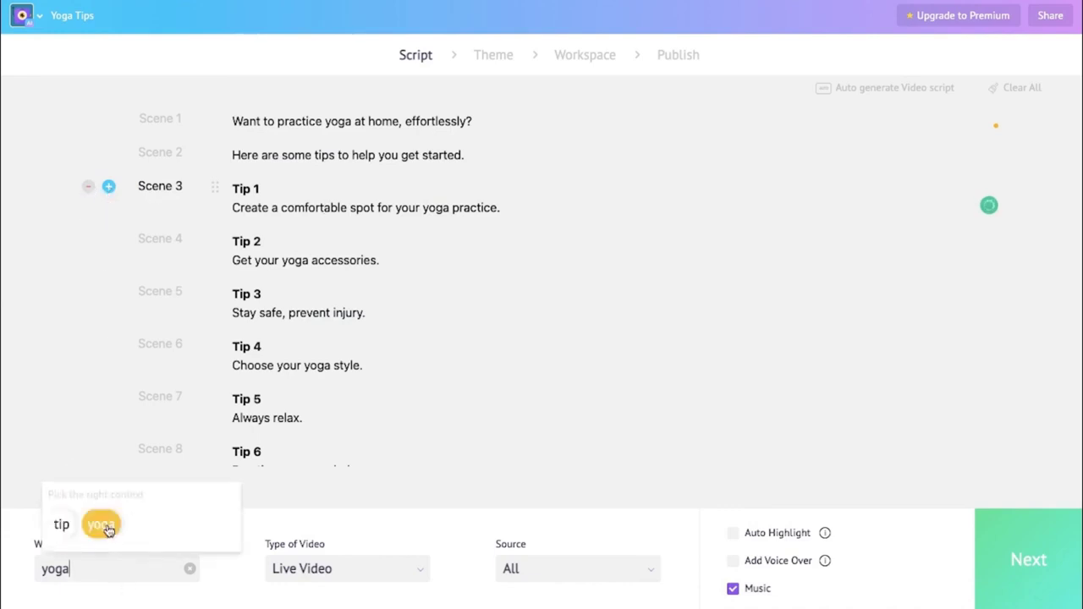
click(103, 526)
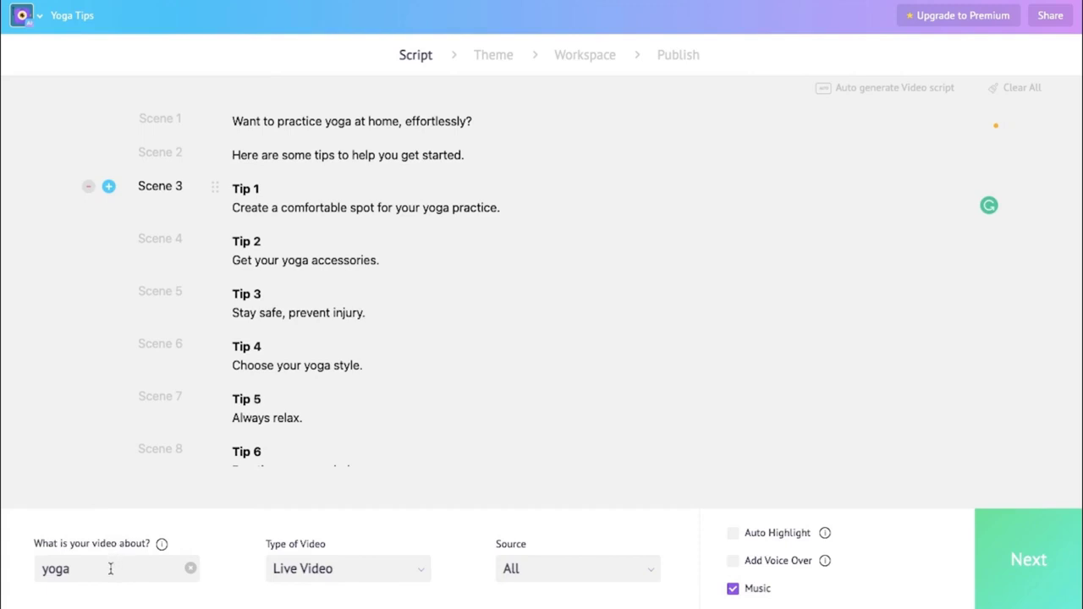
click(558, 573)
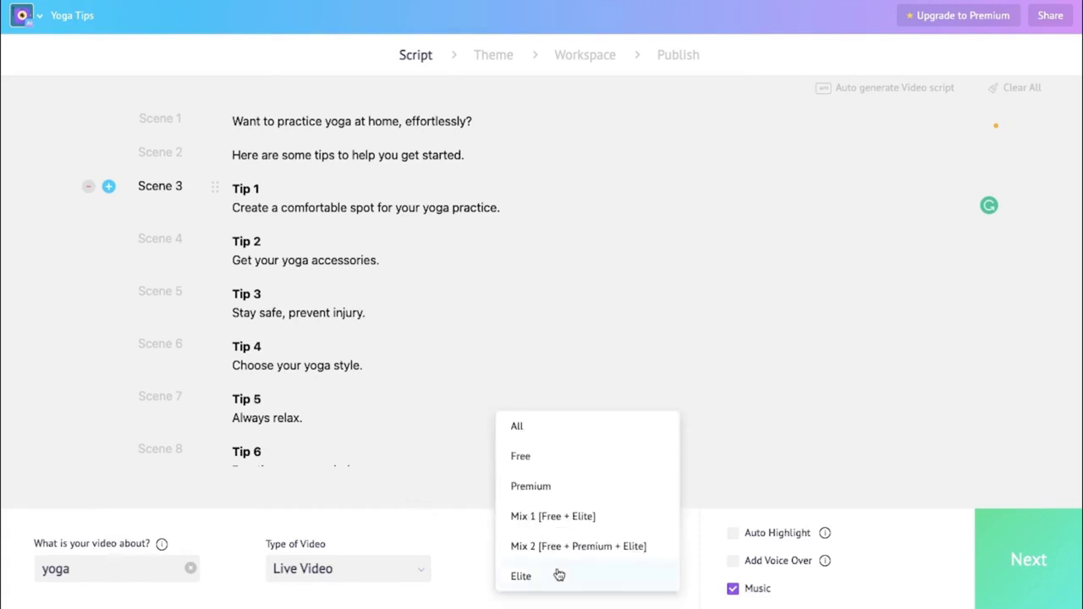
click(557, 428)
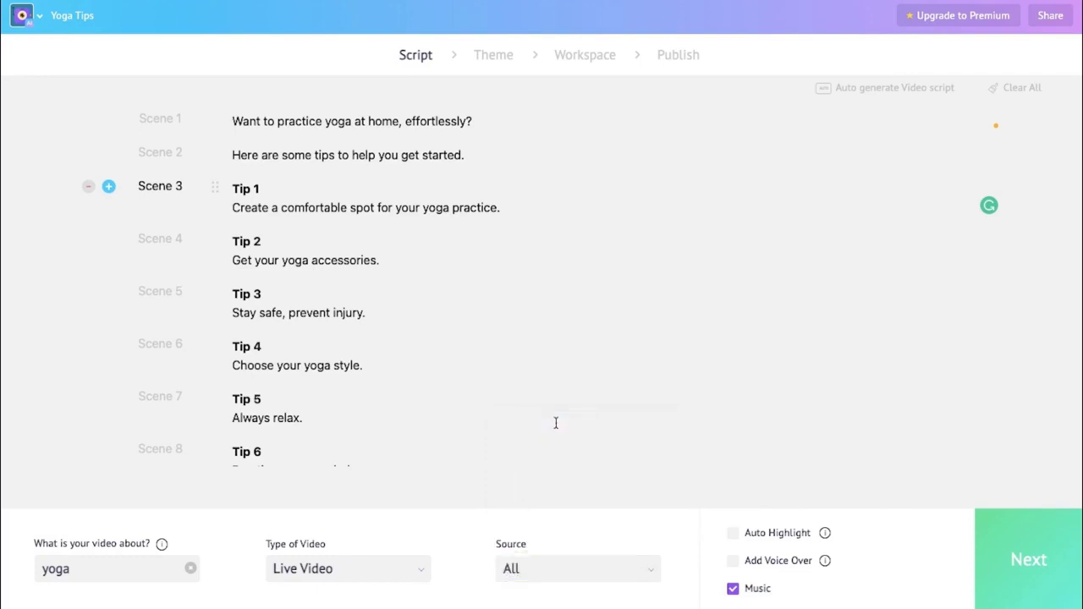
click(735, 535)
mouse_move(825, 534)
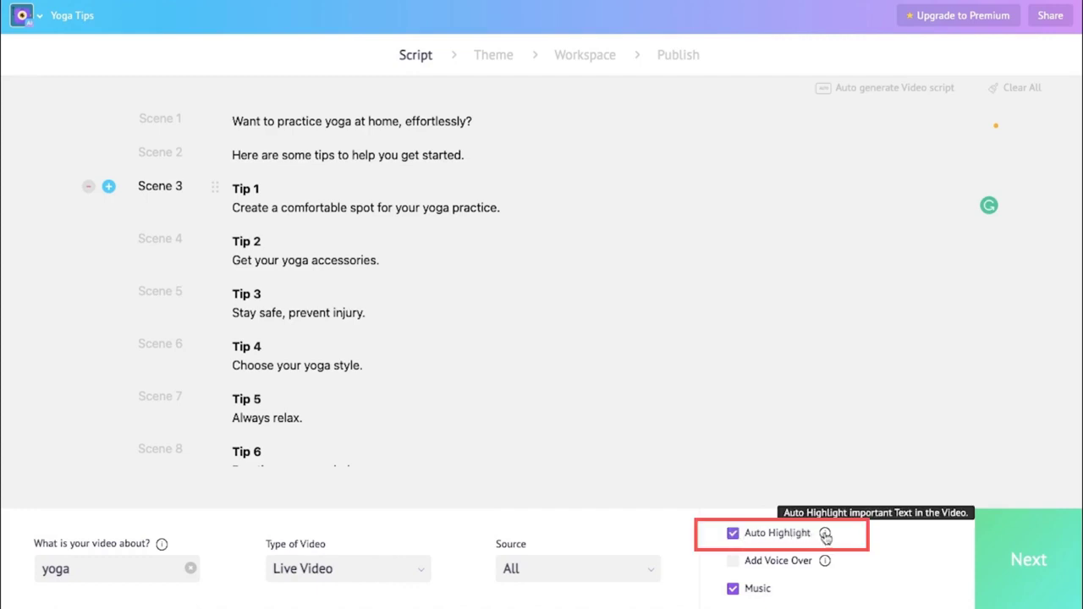
Step: Generate the script's voice-over in US English with the female voice Joanna
click(733, 562)
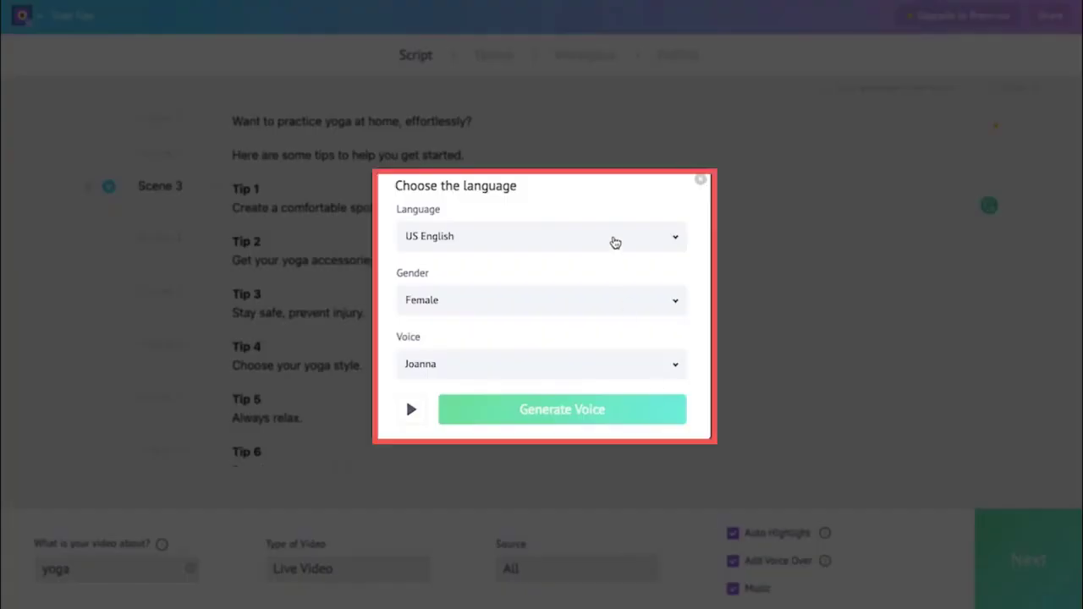
click(613, 242)
scroll(584, 306, down, 2)
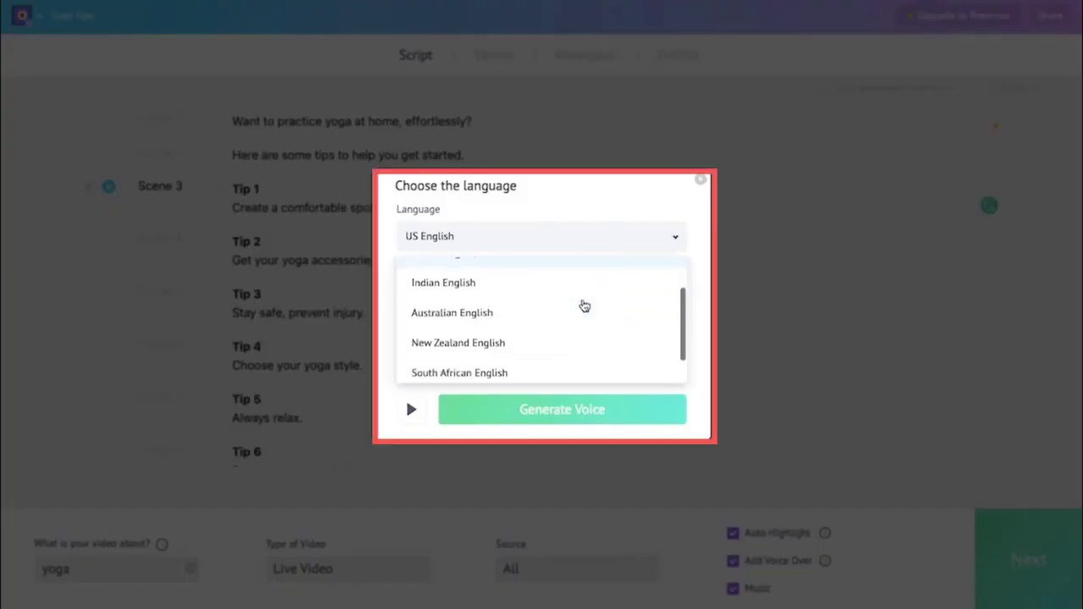
scroll(584, 306, up, 2)
scroll(584, 306, up, 1)
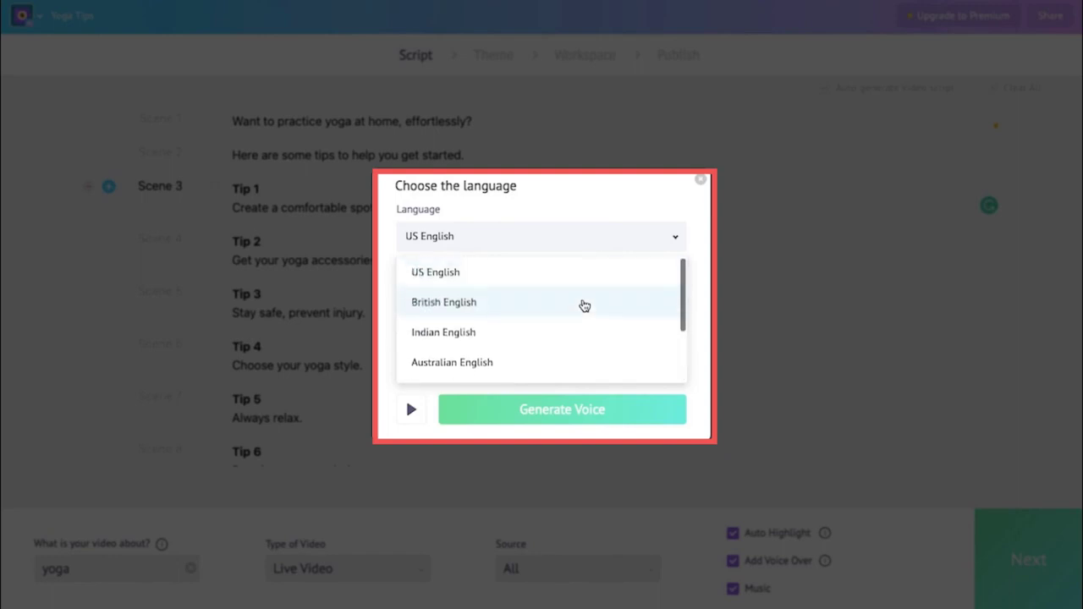
click(662, 203)
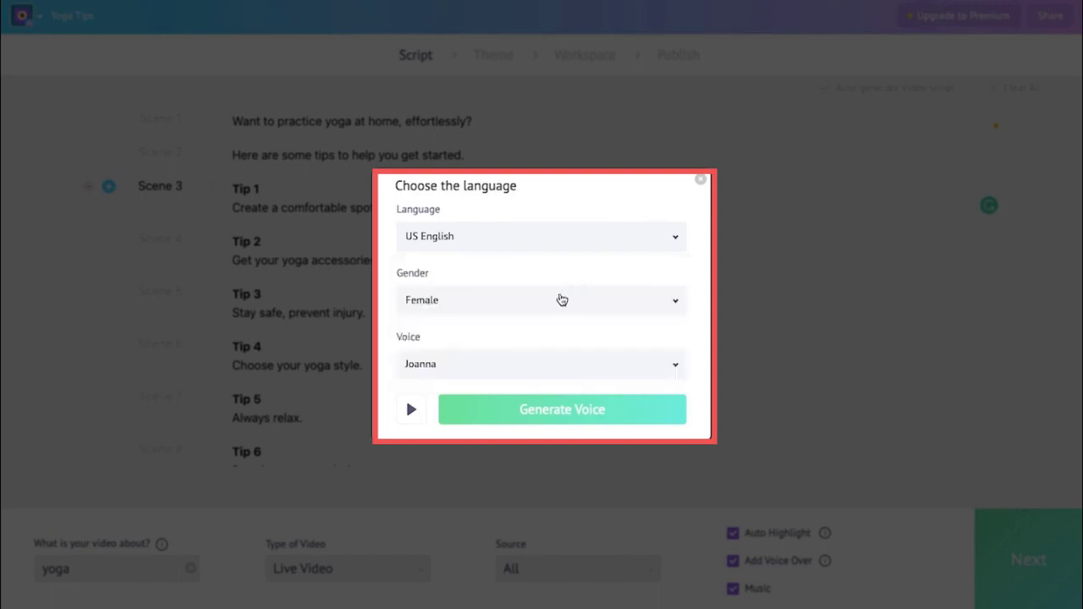
click(561, 300)
click(572, 275)
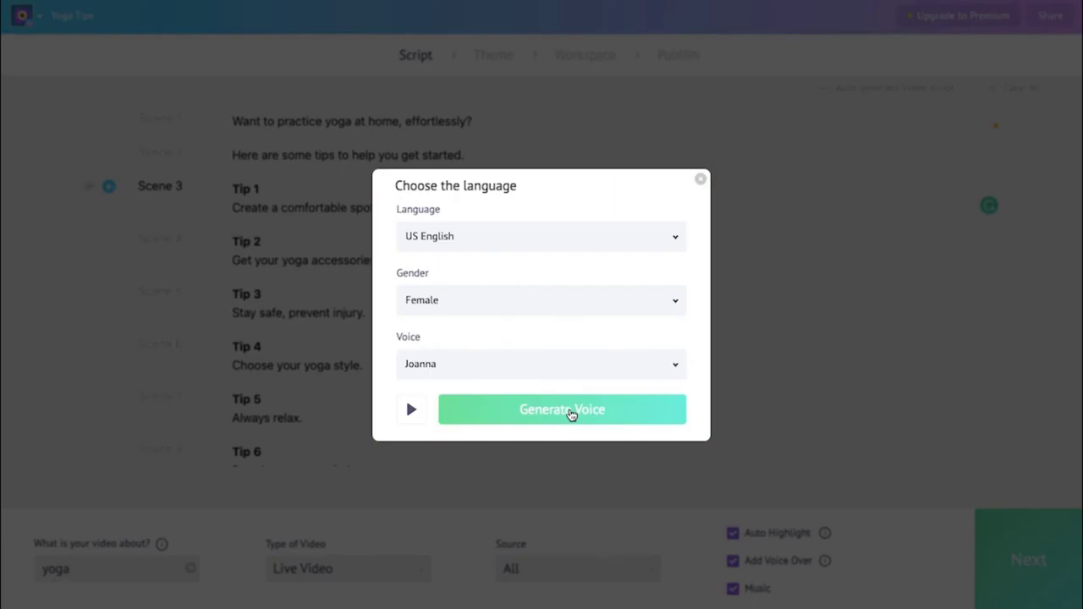
click(571, 411)
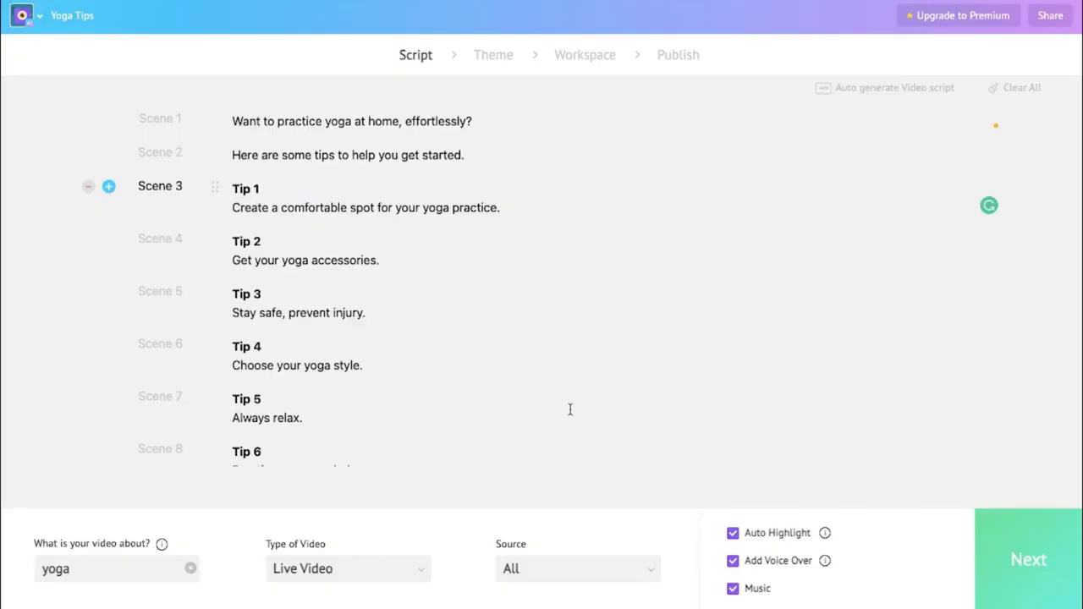
Step: Move past the script and apply the live-action car design template
click(1024, 561)
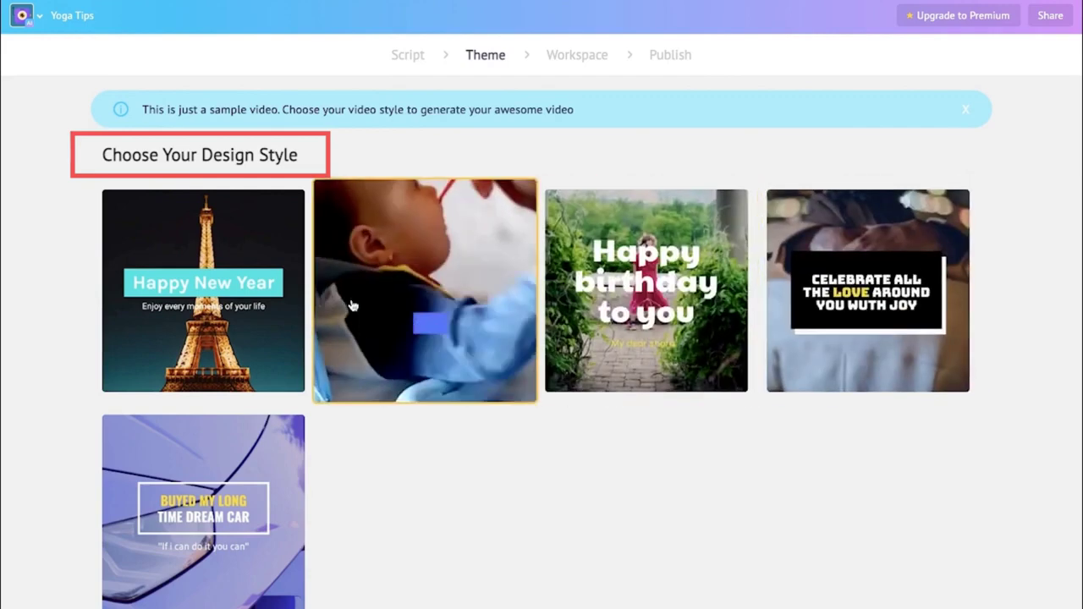
mouse_move(203, 506)
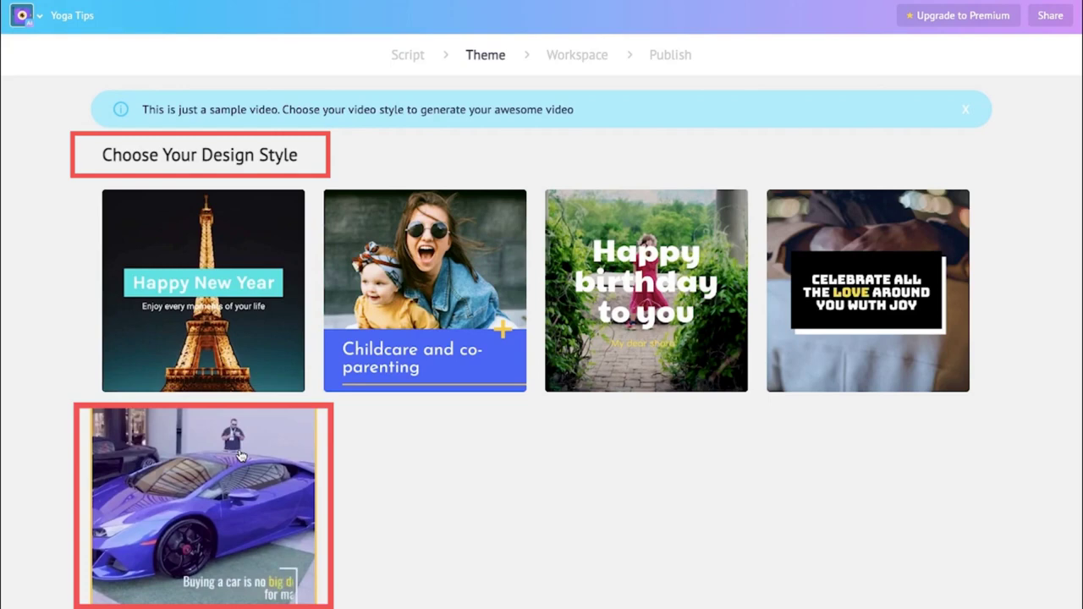
click(239, 457)
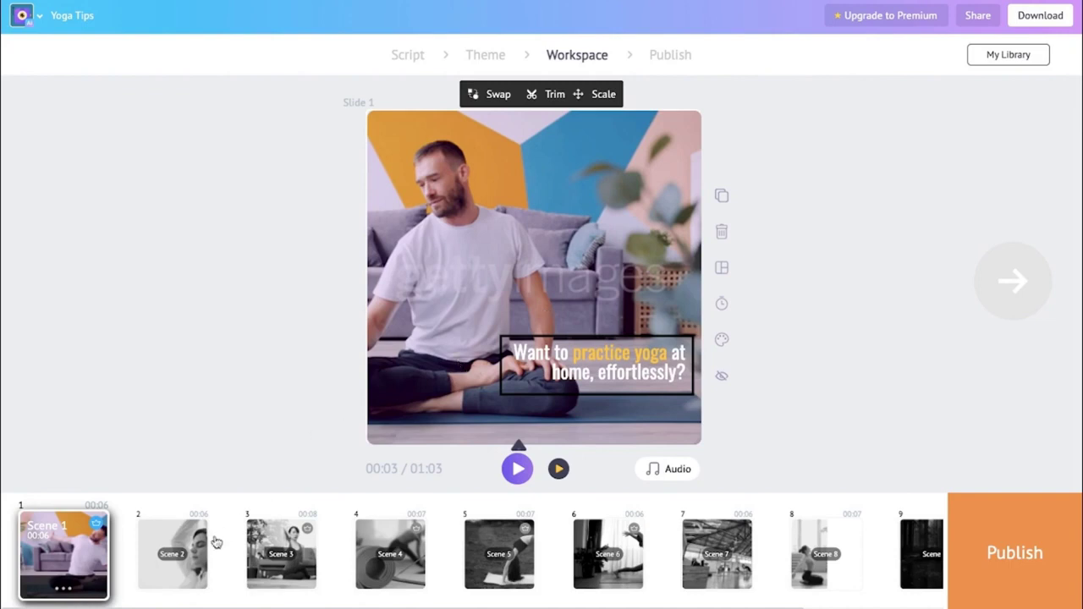
Step: Preview scenes two through Tip 3, then return to the first scene
click(191, 570)
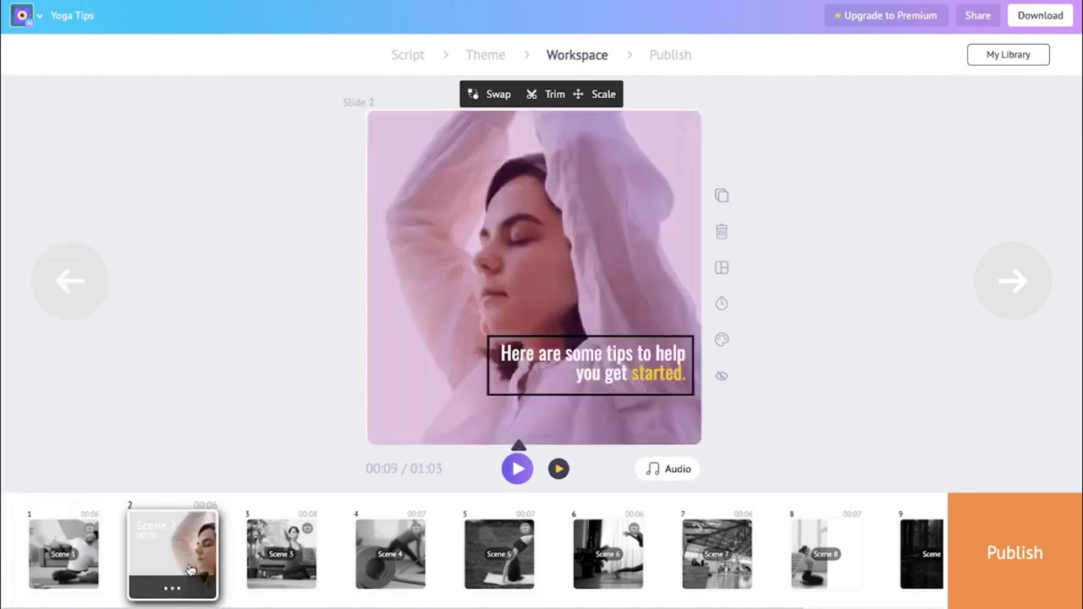
click(283, 551)
click(374, 548)
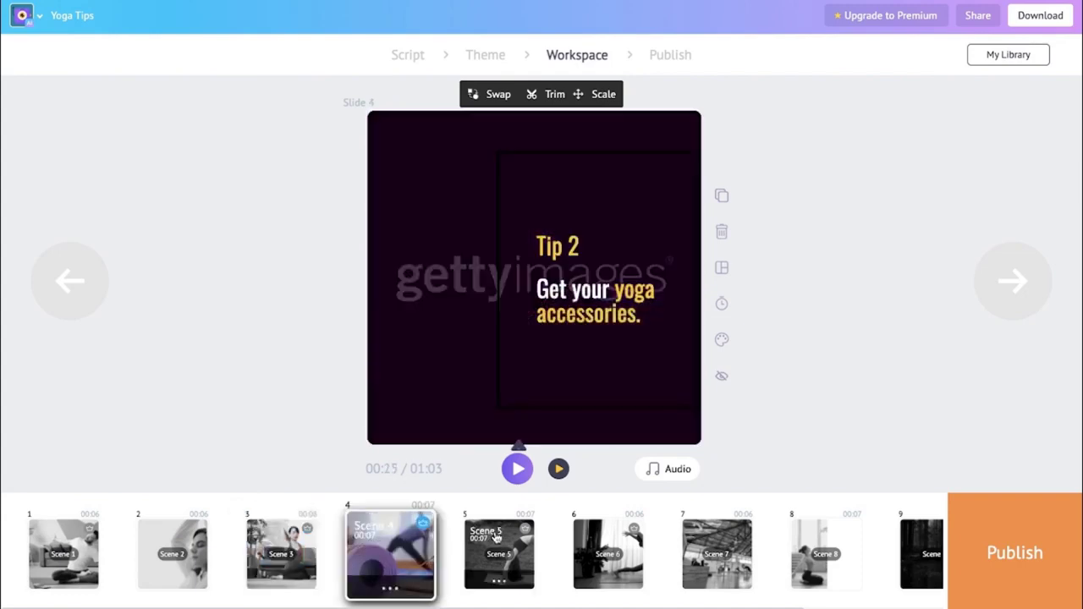
click(497, 538)
click(64, 559)
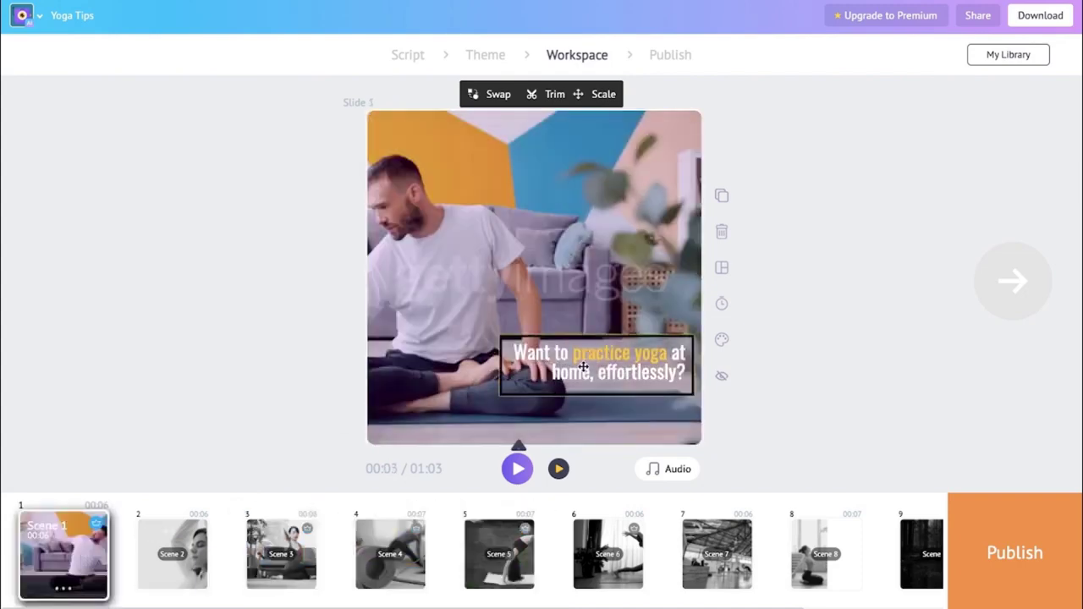
Step: Drag the slide 1 caption to the top and apply its text unchanged
drag(583, 365, 505, 155)
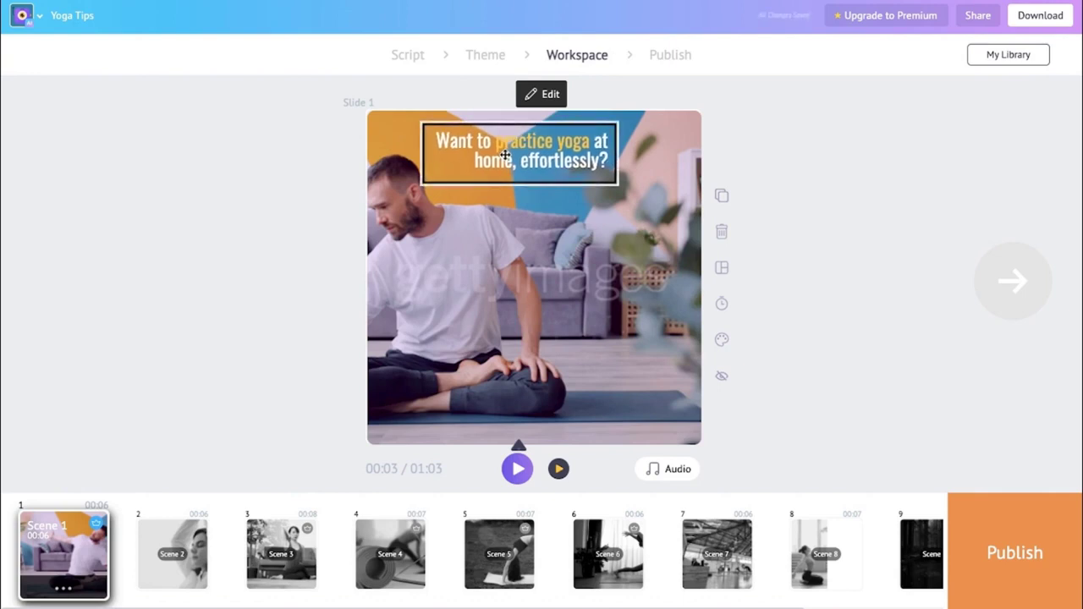
click(551, 95)
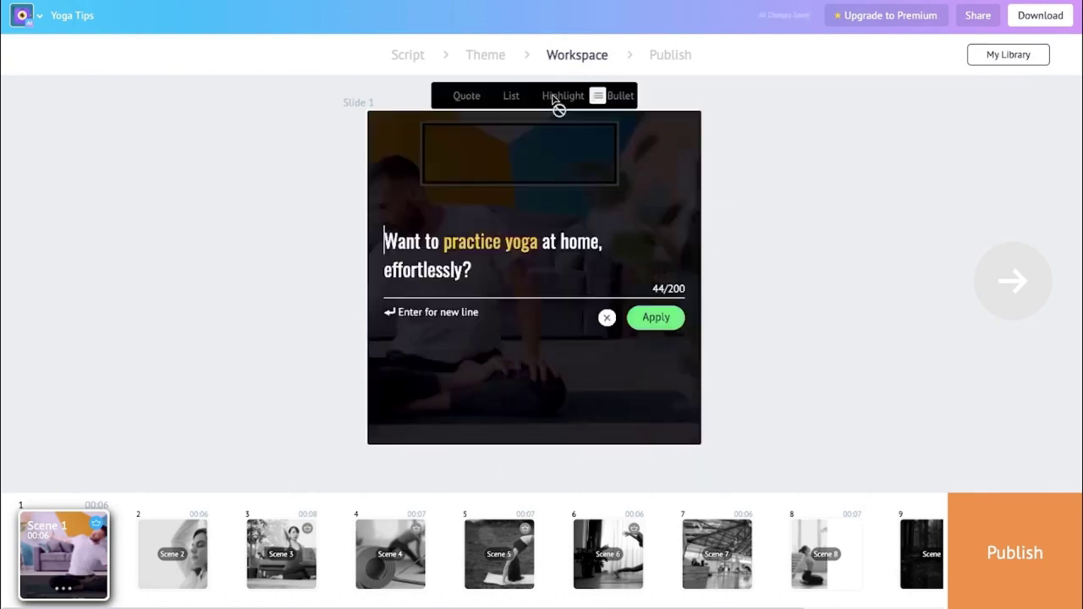
click(655, 320)
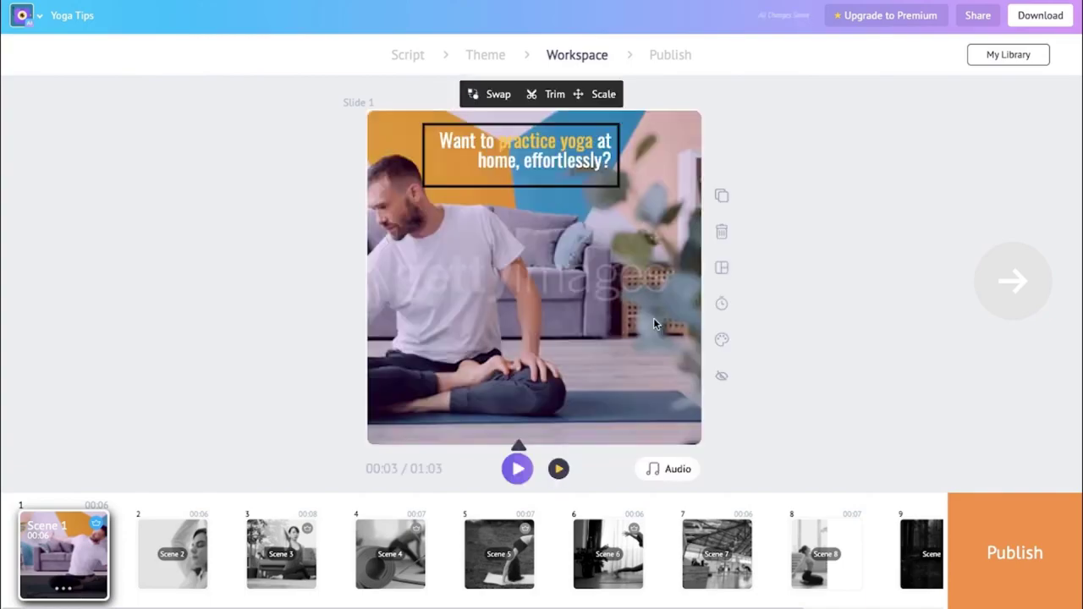
Step: Trim scene 1 to a later six-second stretch with sound raised to about half
click(563, 94)
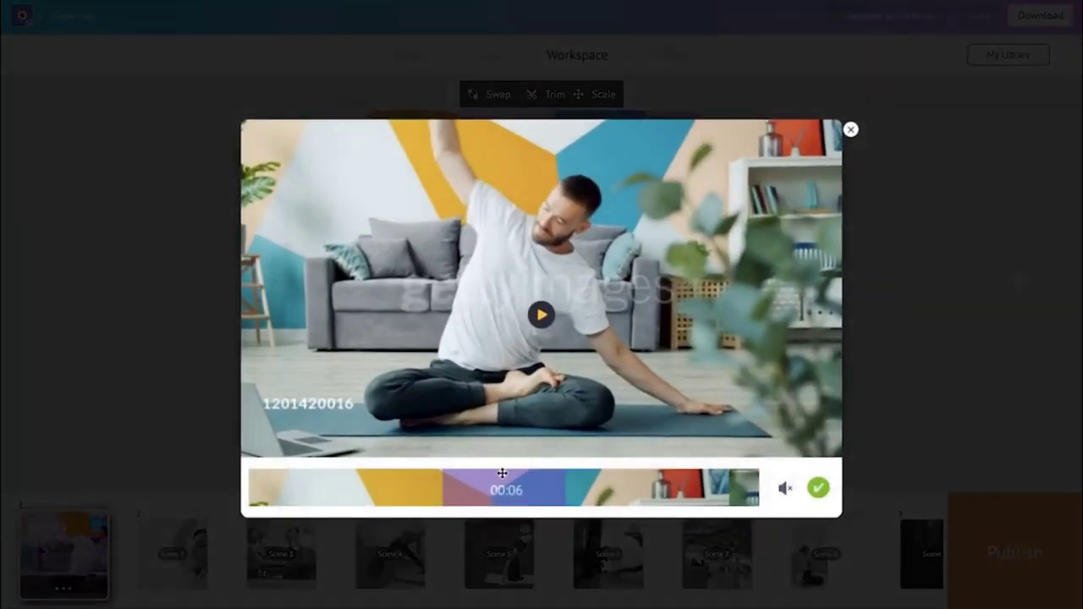
drag(526, 479, 553, 480)
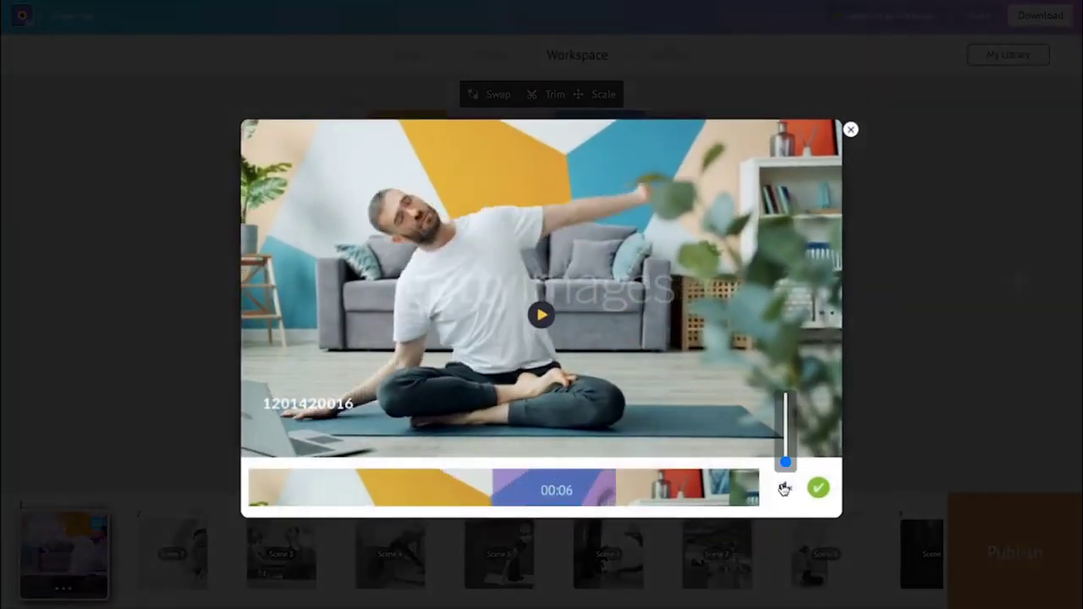
mouse_move(786, 465)
mouse_down()
mouse_move(788, 422)
mouse_move(791, 484)
mouse_up()
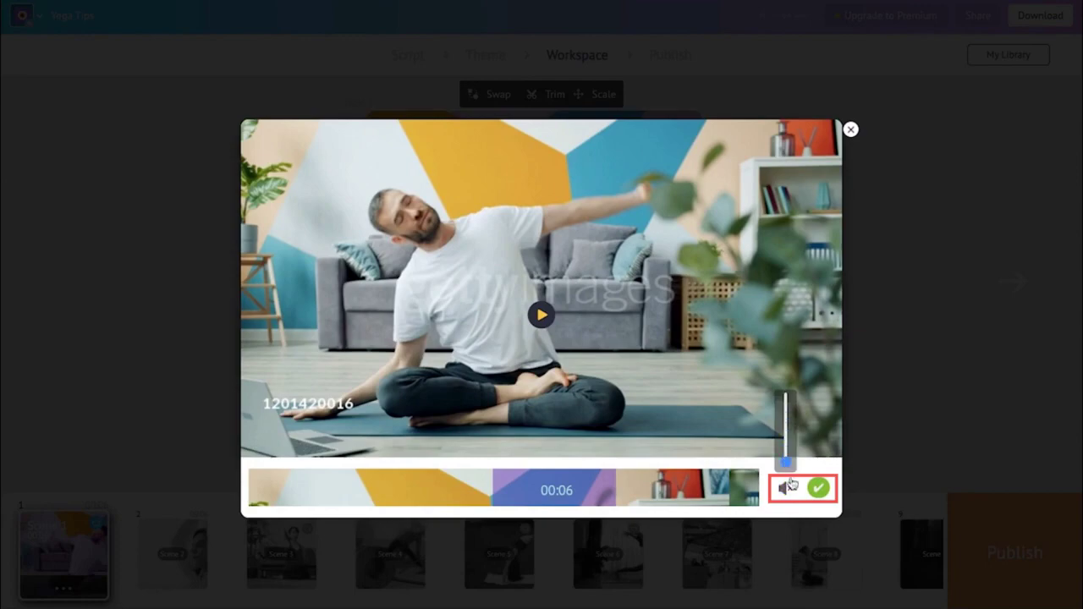
click(820, 490)
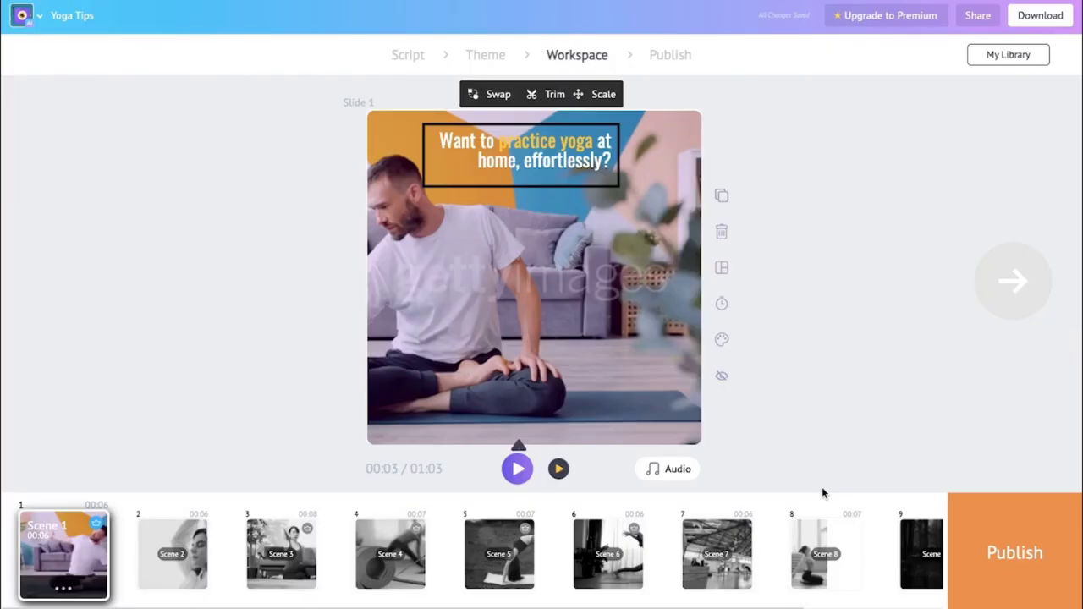
Step: Scale up the first scene's video and apply the new size
click(604, 94)
drag(850, 100, 877, 93)
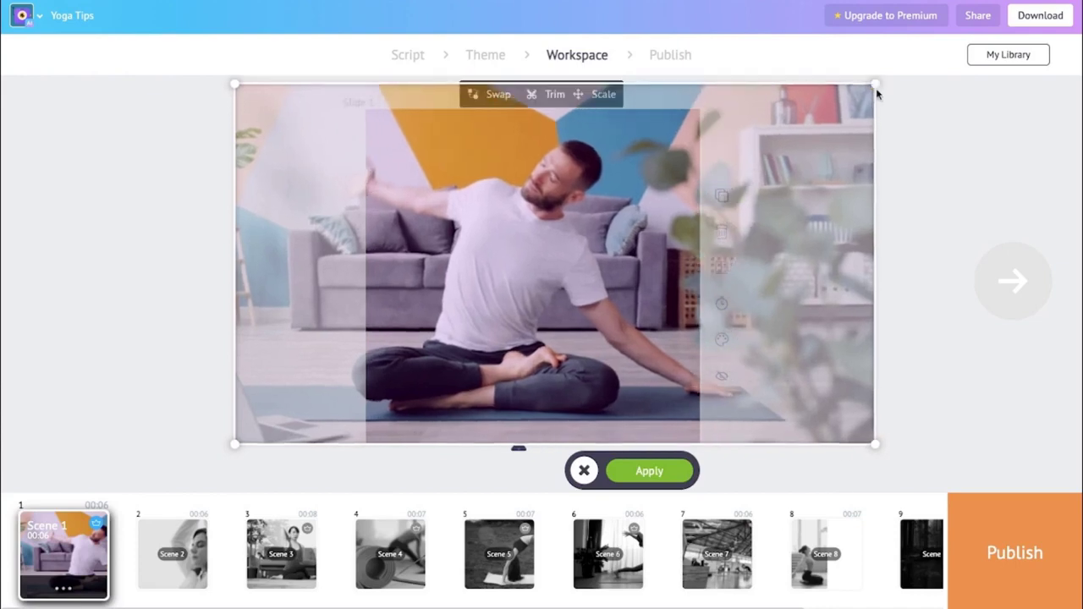
click(660, 468)
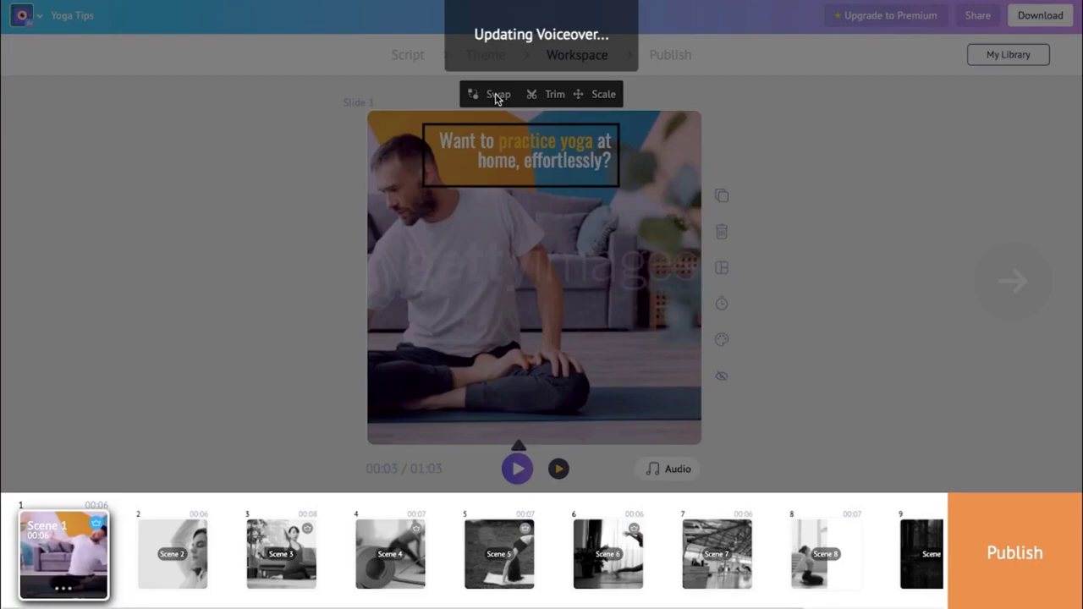
Step: Open the Swap media library, close it, reopen it and browse Images
click(498, 95)
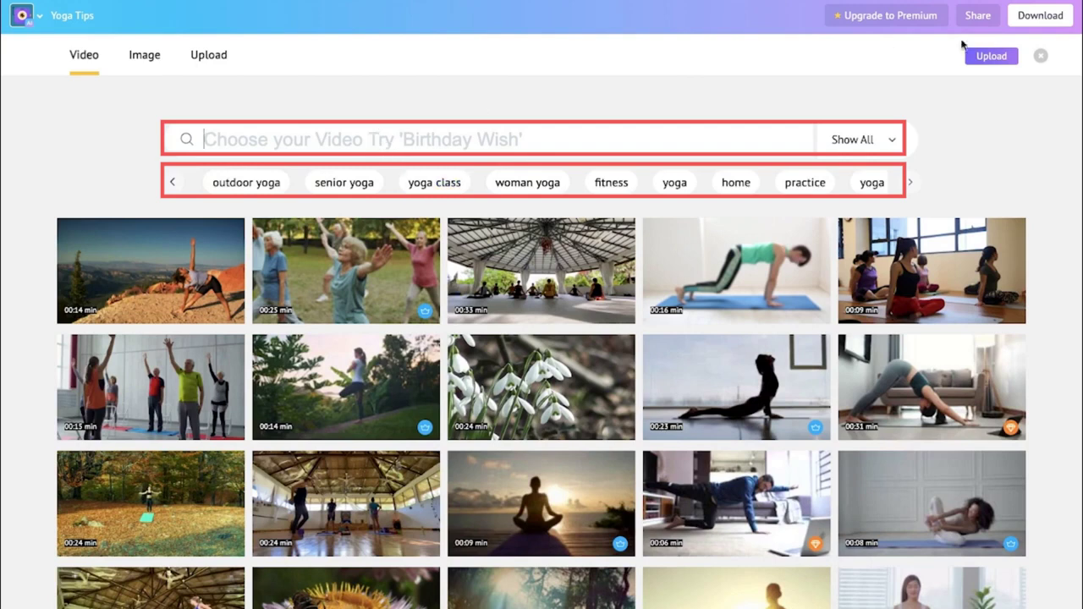
click(1041, 58)
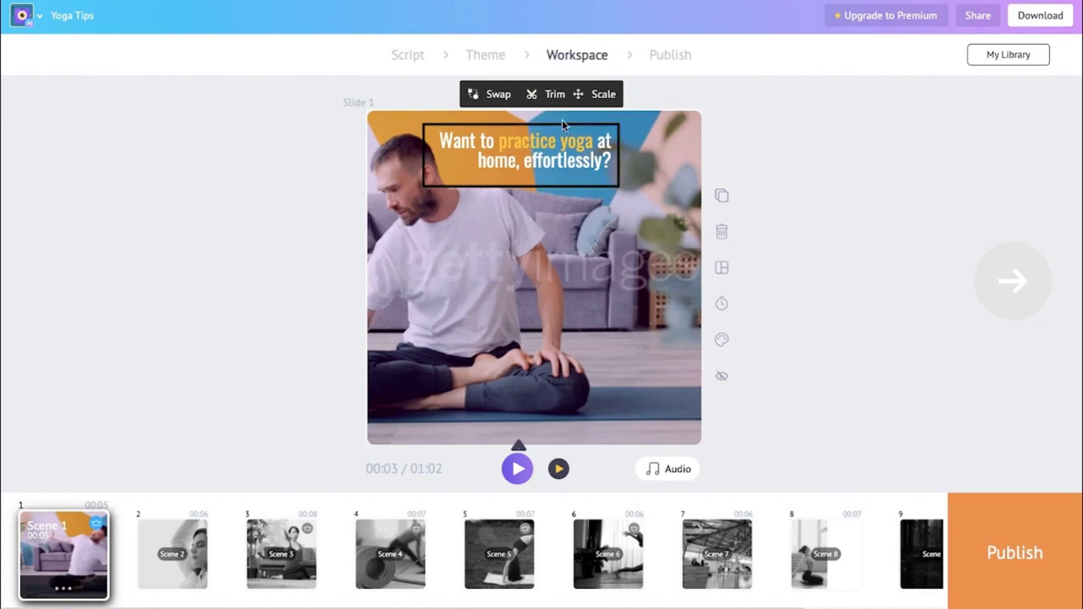
click(499, 97)
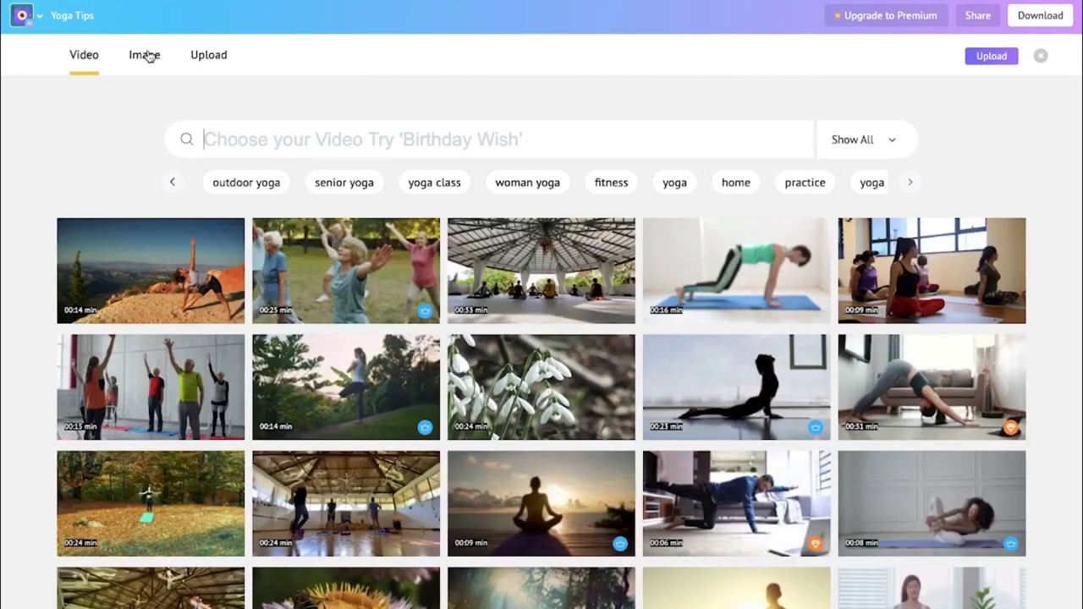
click(143, 56)
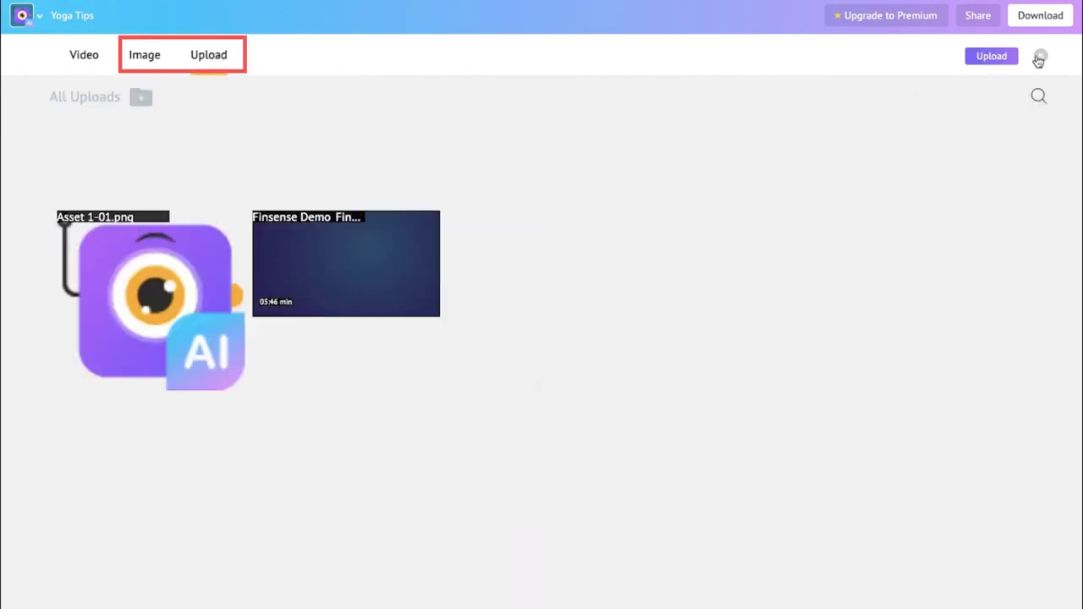
Step: Leave the layout unchanged and keep scene 1's duration at 00:06
click(1040, 56)
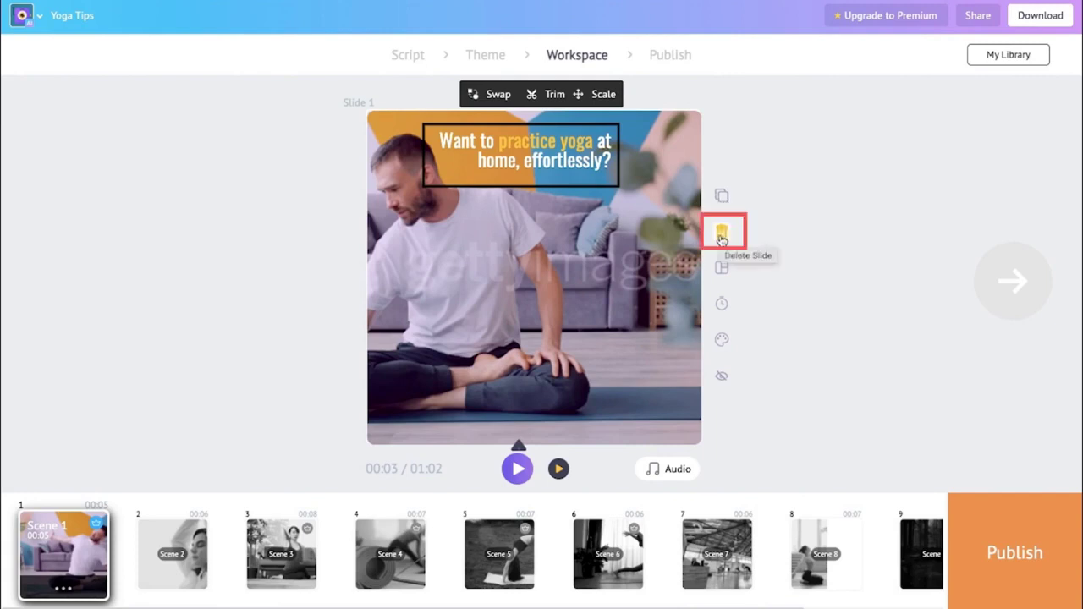
click(722, 268)
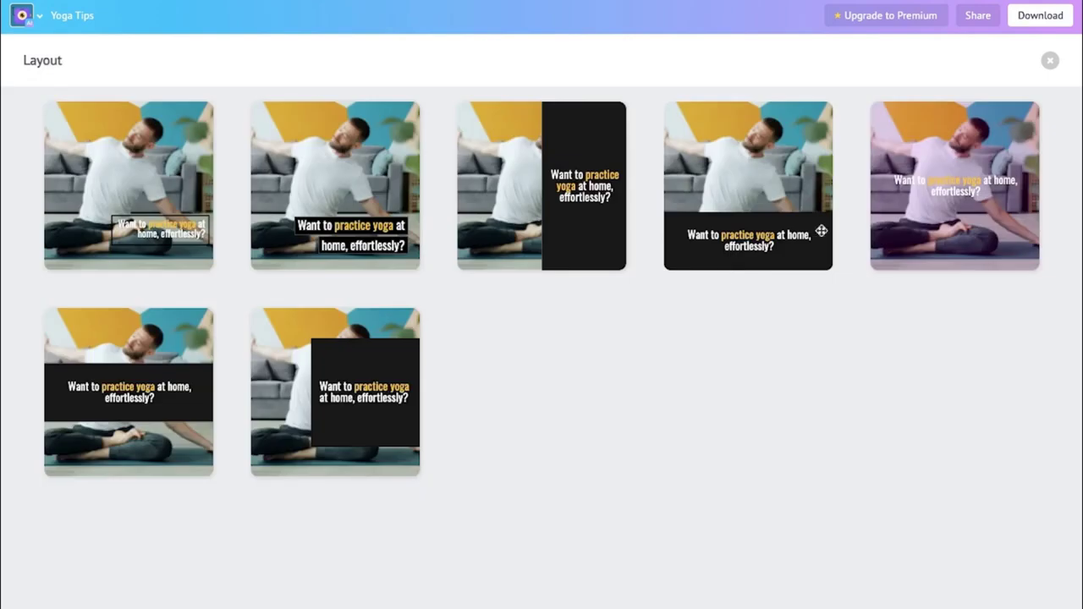
click(1049, 61)
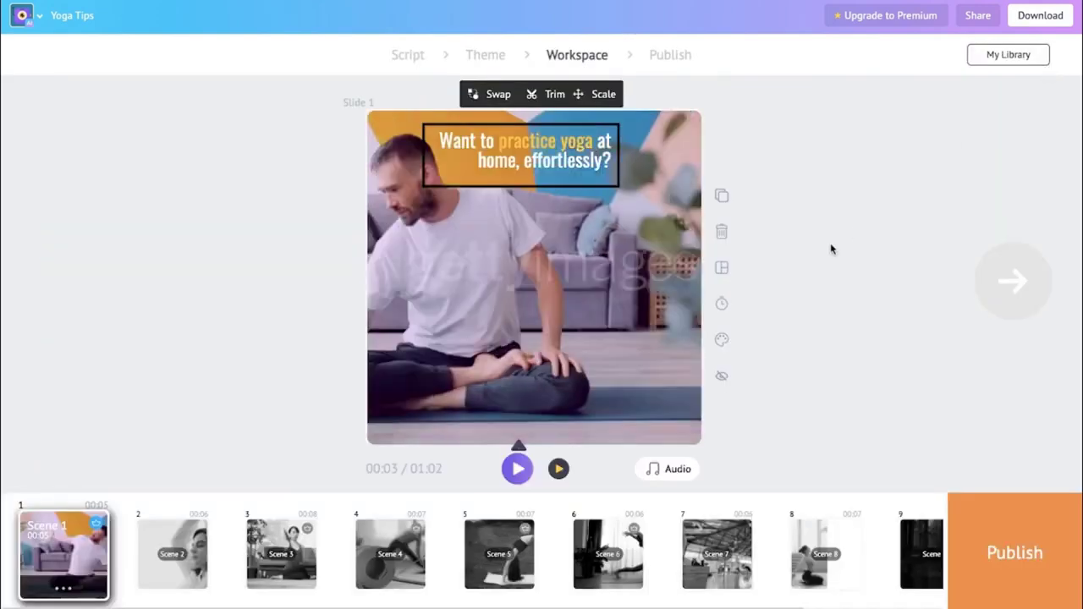
click(723, 305)
click(844, 342)
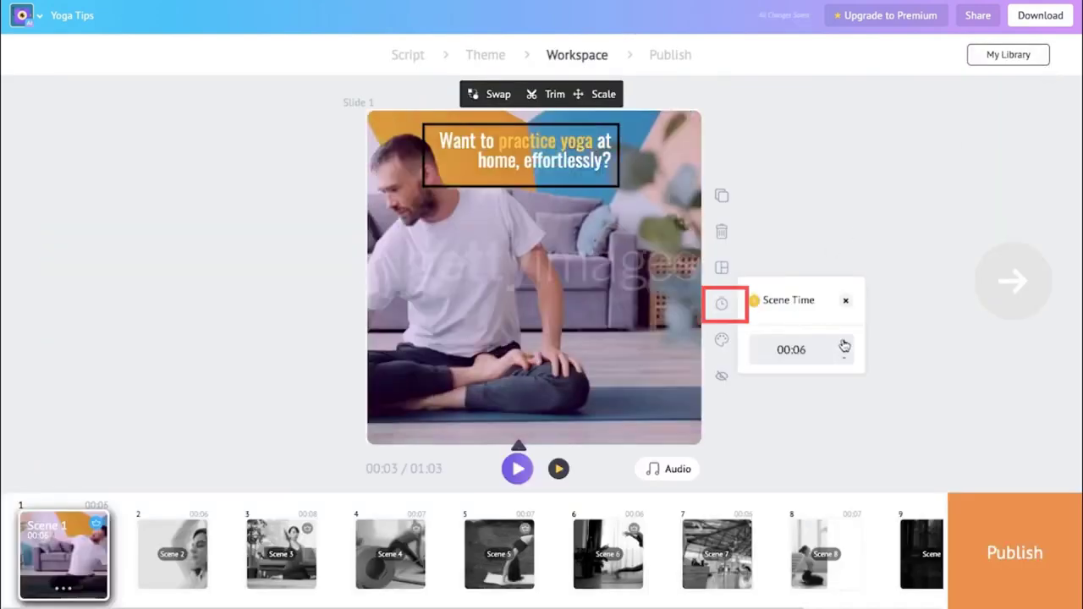
click(844, 344)
click(848, 362)
click(847, 301)
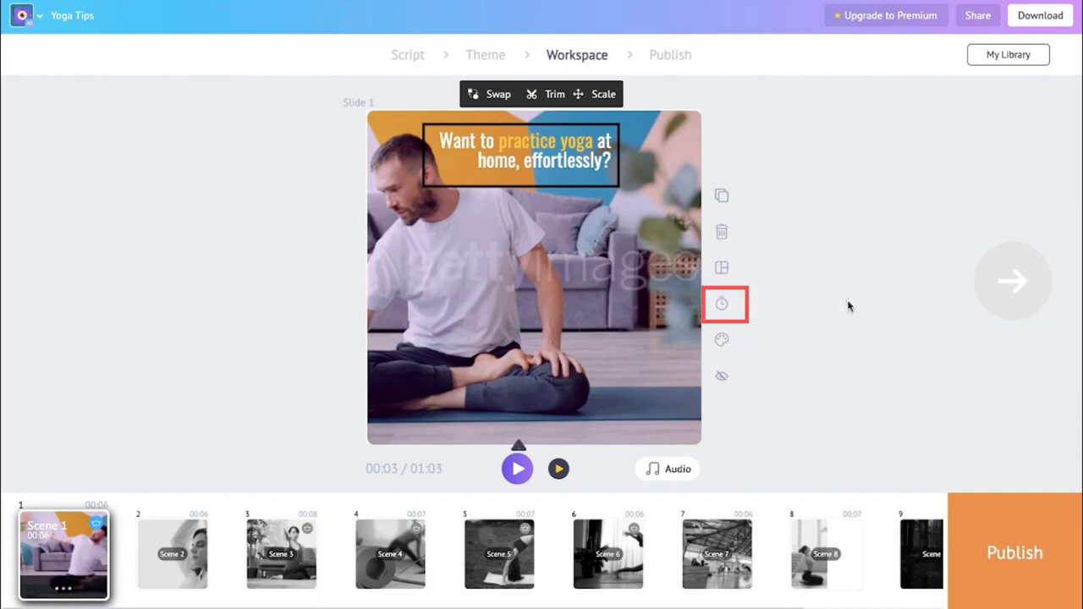
Step: Apply the color_7 yellow-and-crimson palette in Color Settings
click(722, 340)
click(837, 184)
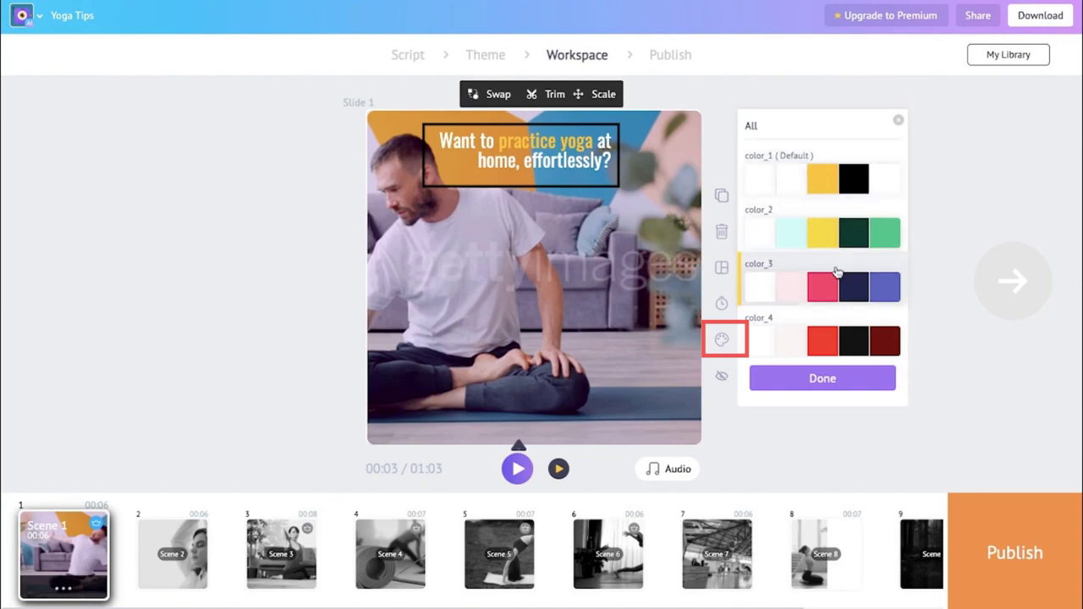
scroll(836, 271, down, 3)
click(834, 242)
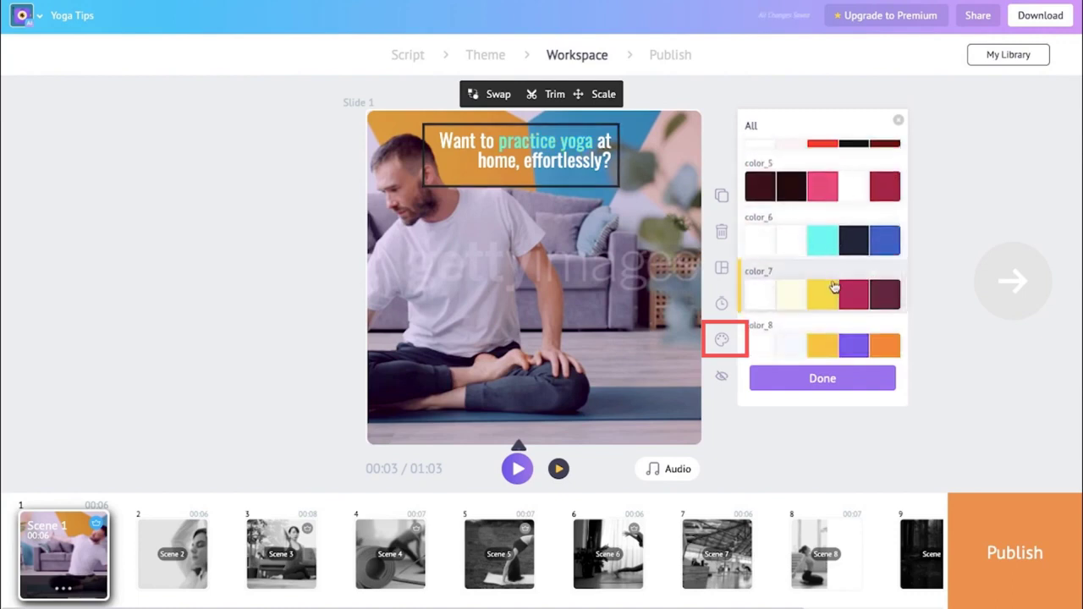
click(833, 288)
click(838, 378)
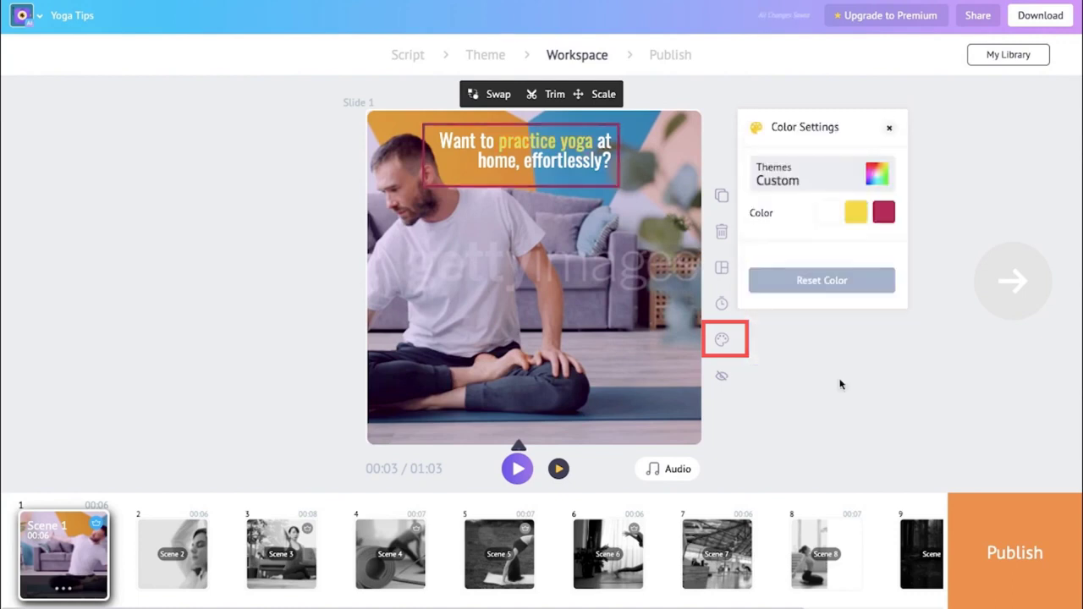
click(892, 130)
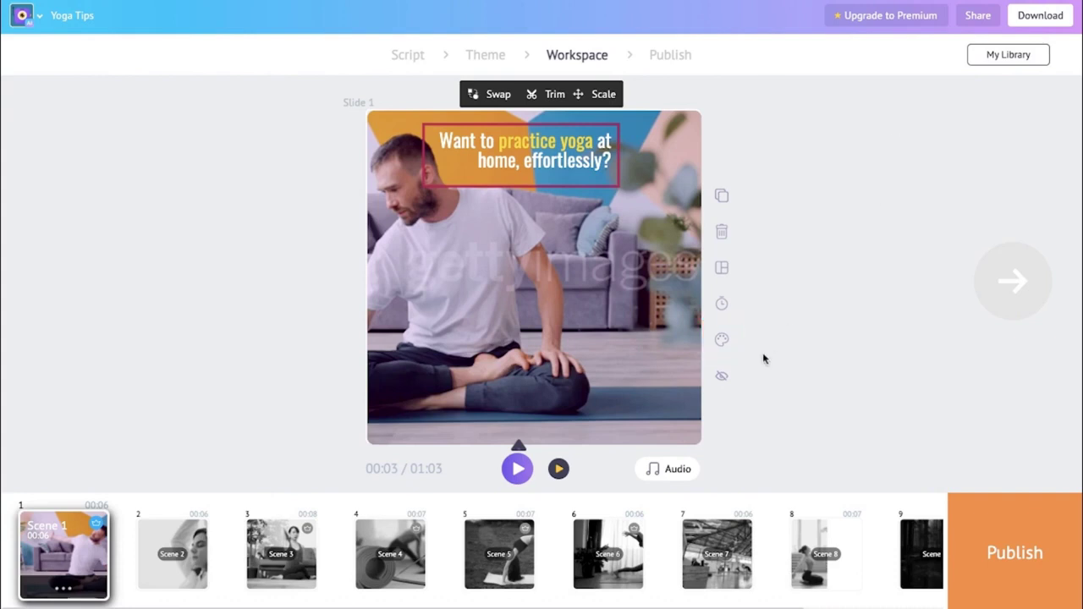
click(723, 379)
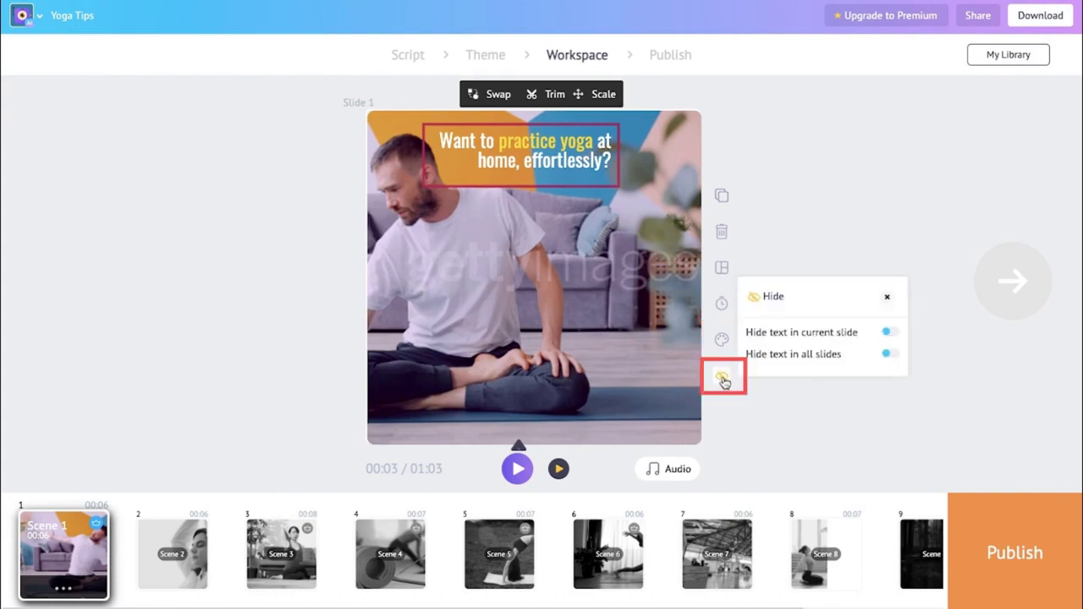
click(890, 333)
click(892, 335)
click(890, 356)
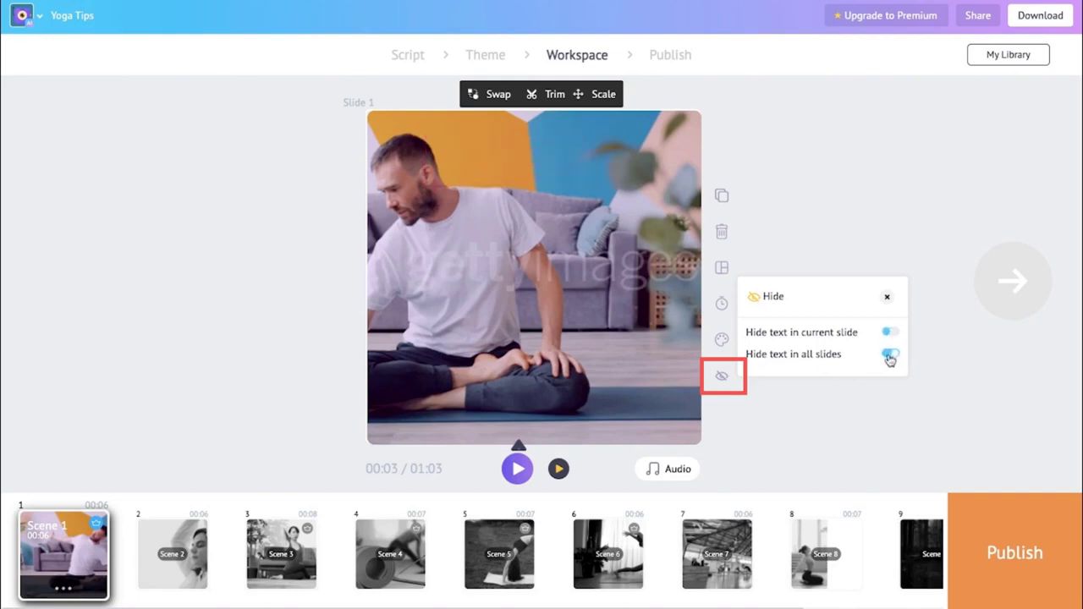
click(891, 356)
click(887, 299)
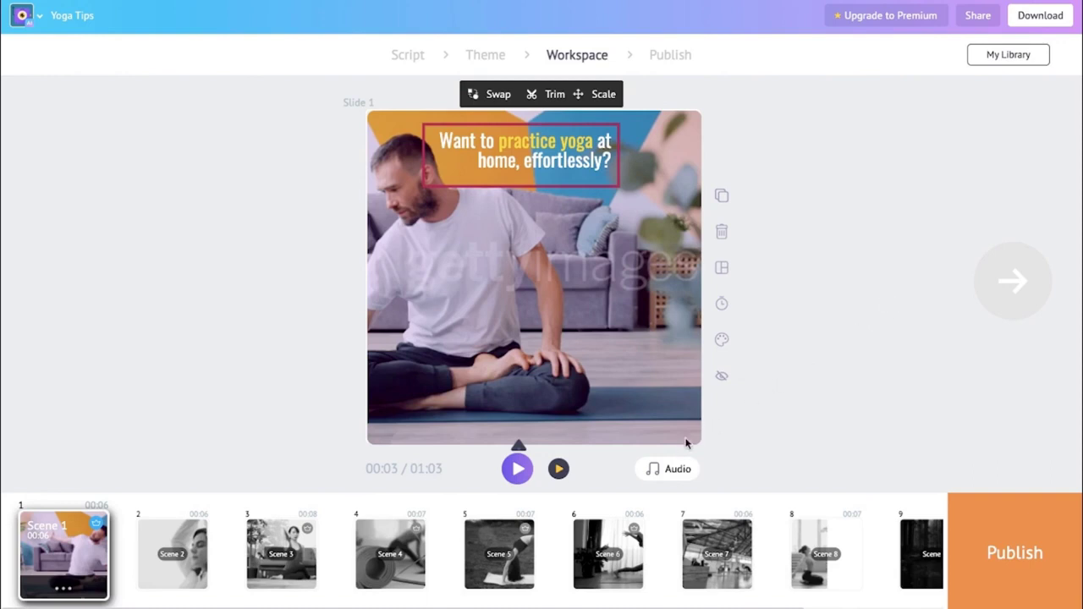
Step: Keep the Peaceful Start track, raising music volume to 20 and lowering Joanna's voice
click(669, 469)
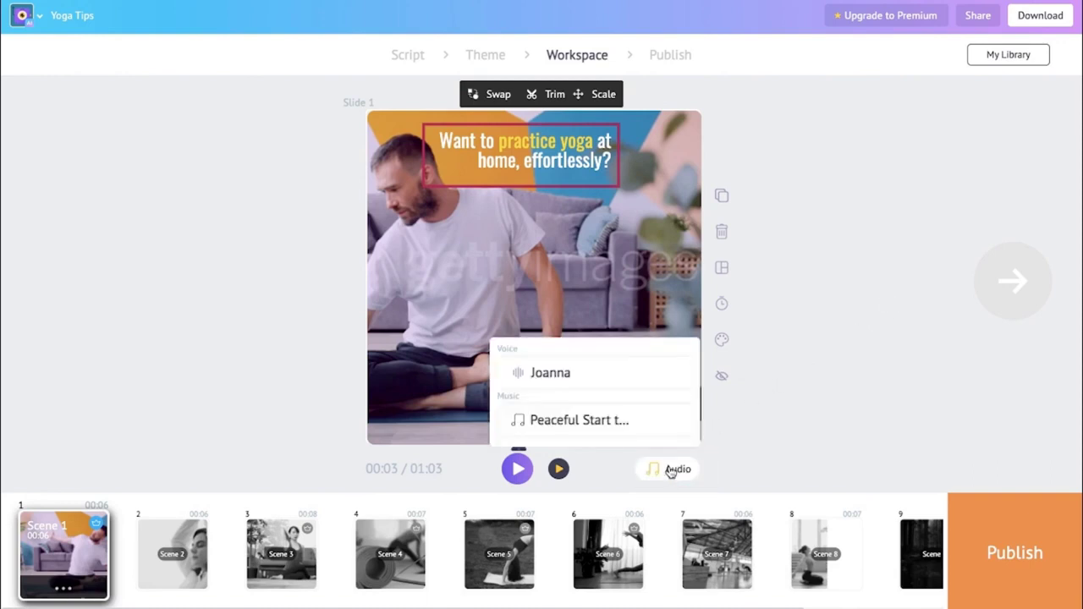
click(591, 421)
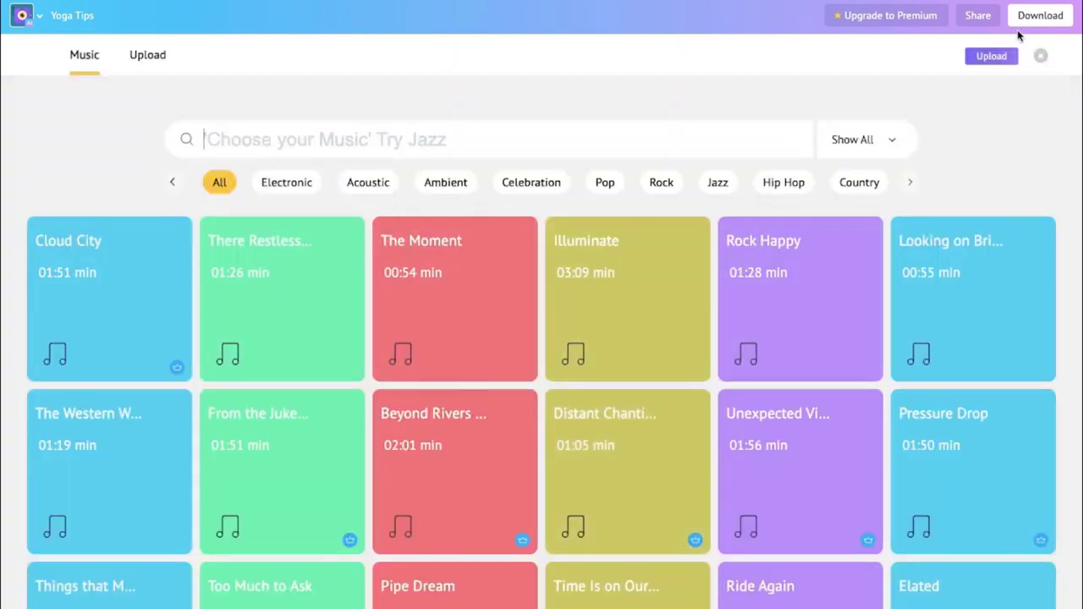
click(1042, 58)
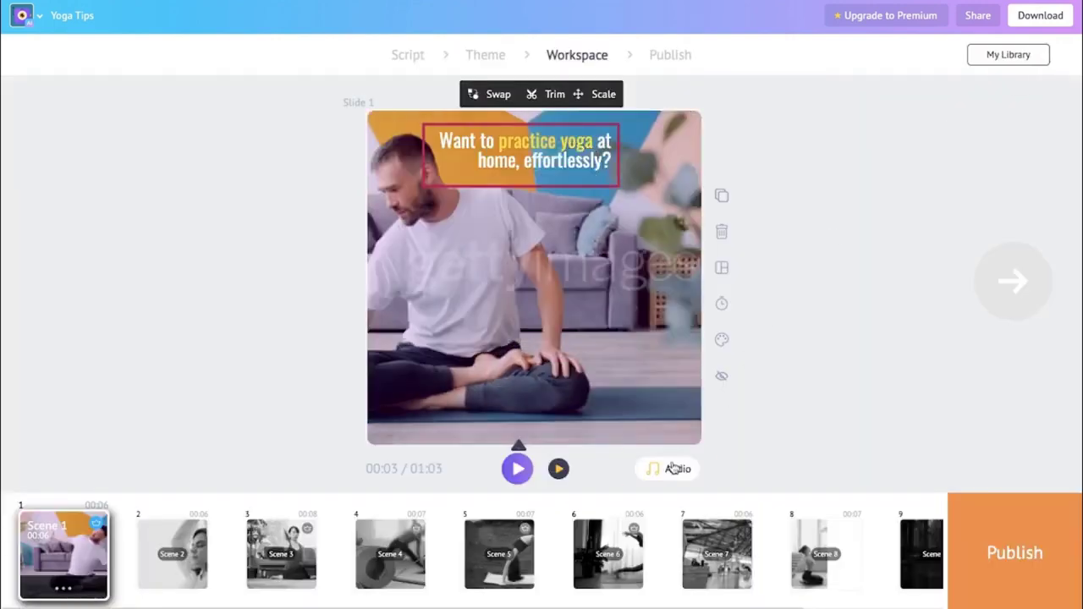
click(675, 469)
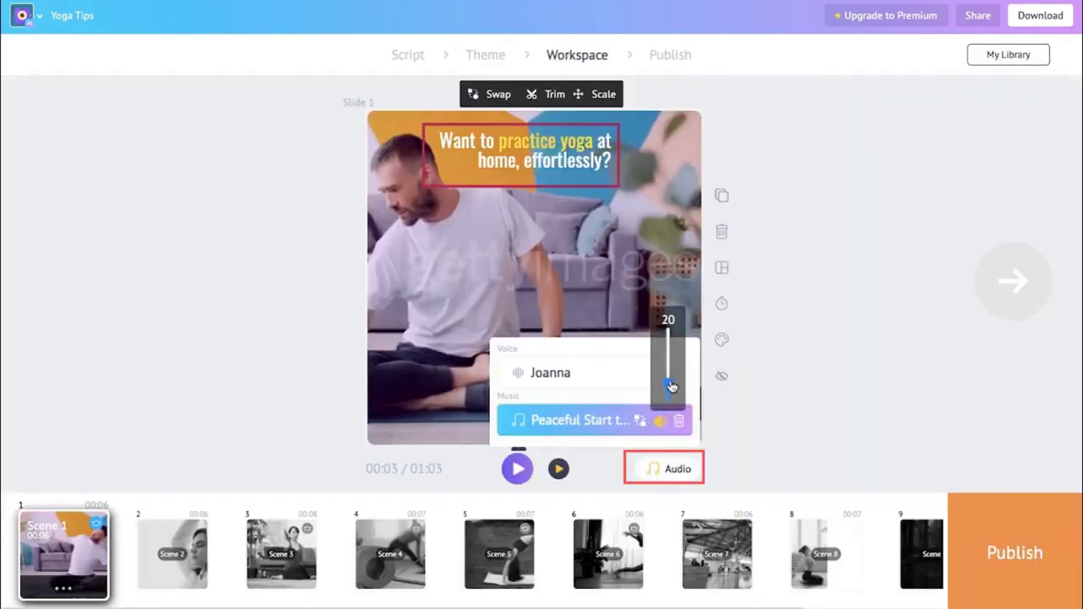
drag(667, 375, 657, 362)
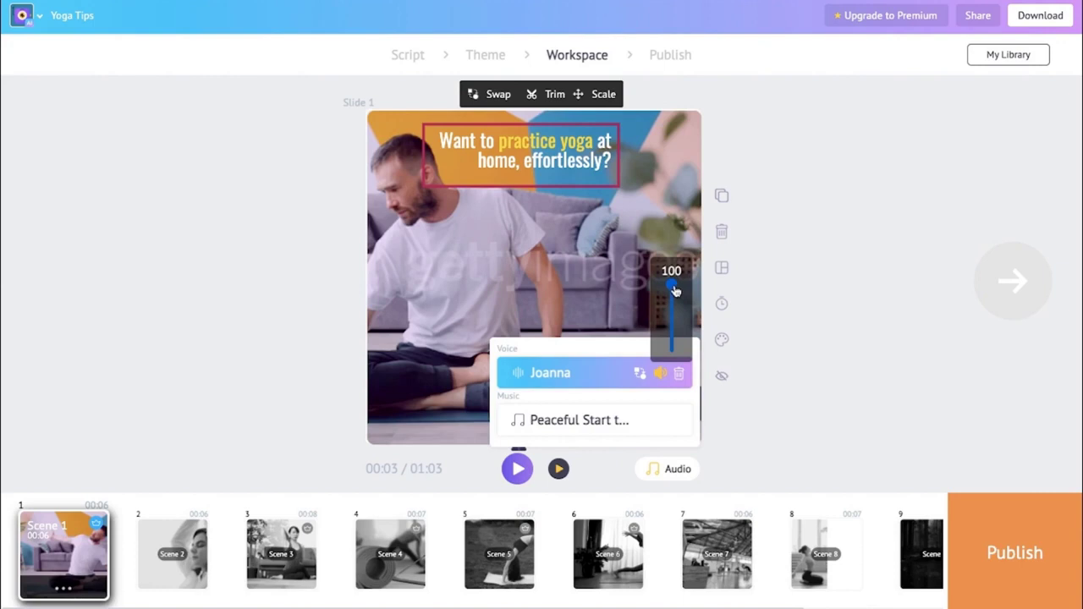
drag(676, 291, 675, 304)
click(754, 365)
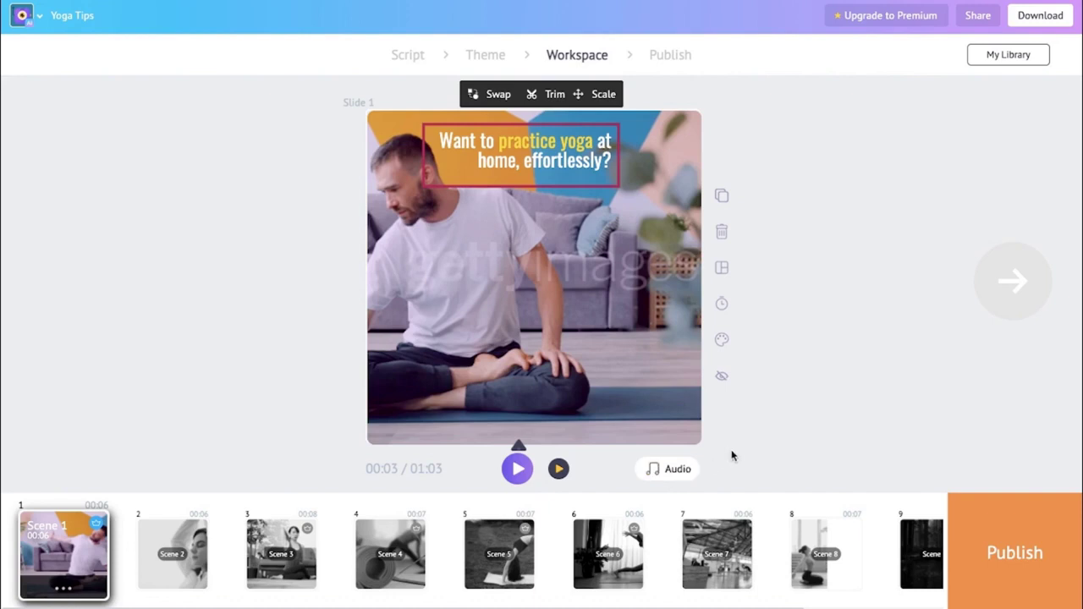
Step: Add a Share Your Video outro as Scene 10 and preview it
scroll(499, 554, right, 2)
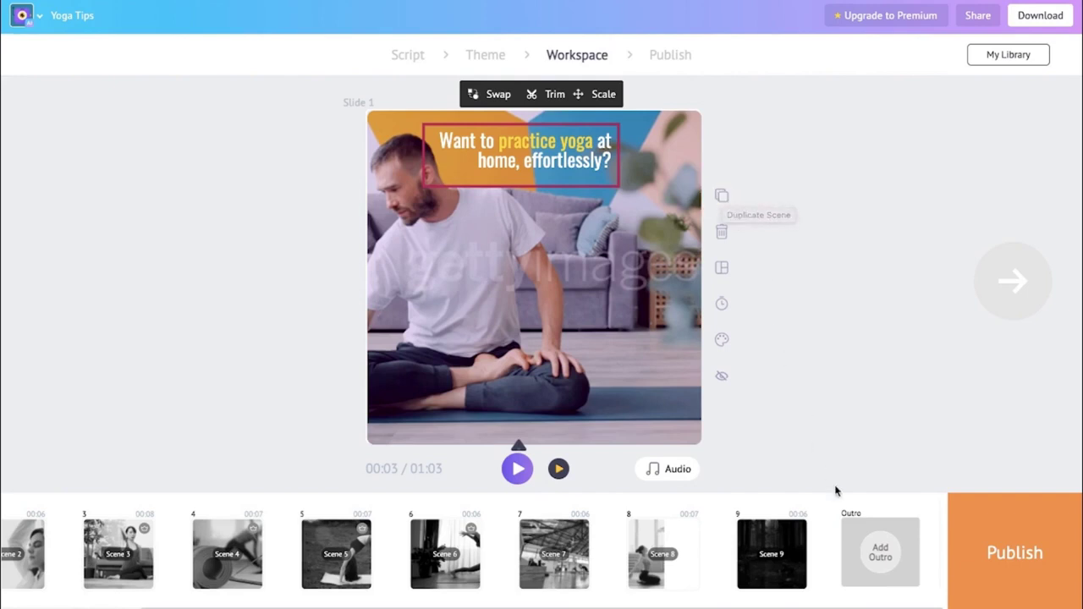
click(877, 552)
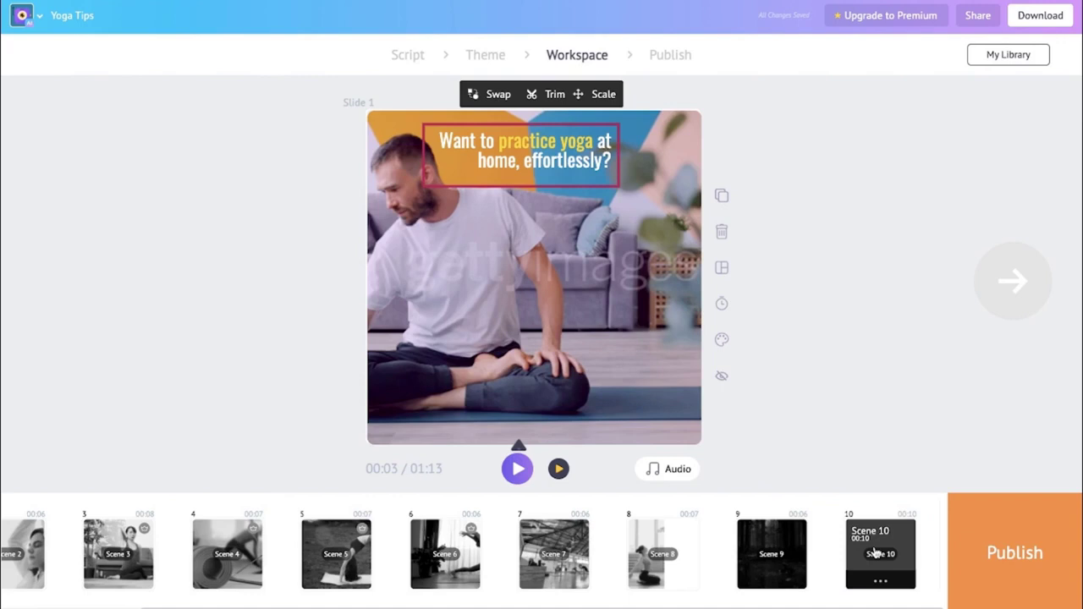
click(877, 553)
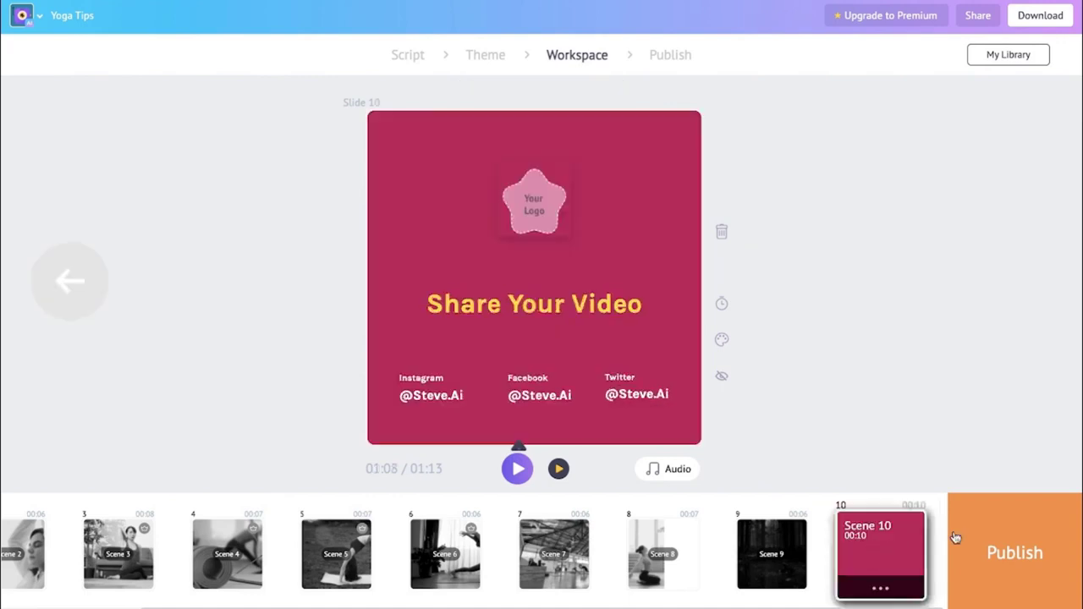
click(1019, 550)
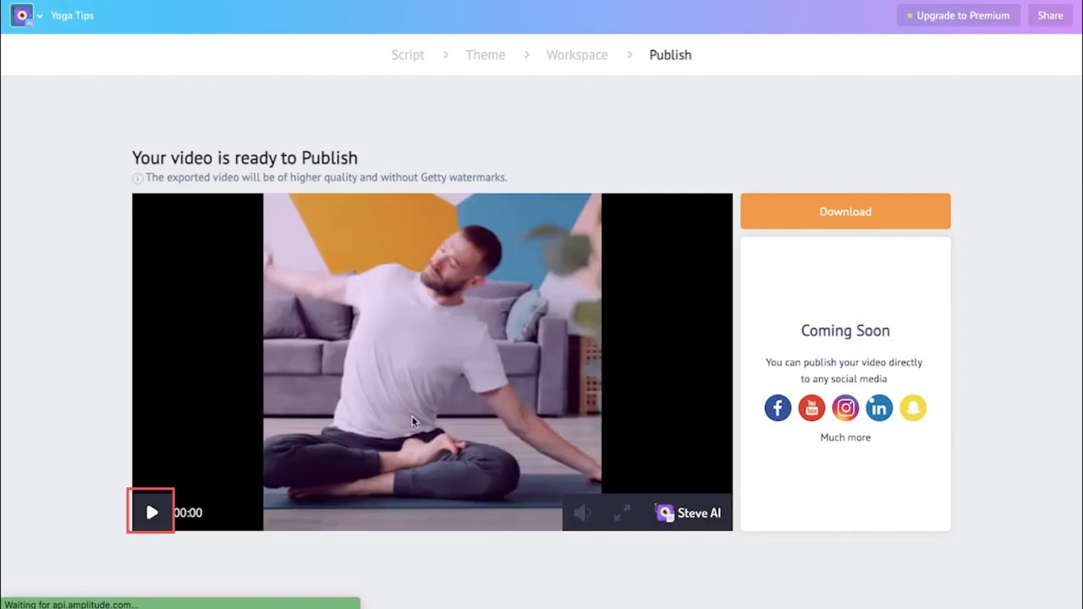
Step: Play and pause the finished Yoga Tips preview, then view and dismiss the download options
click(155, 513)
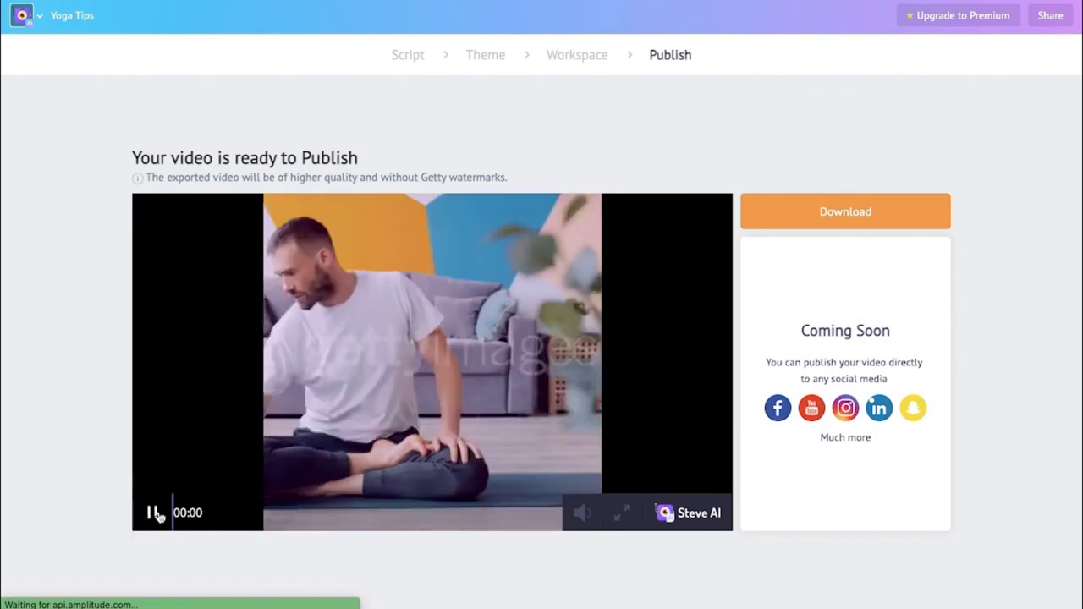
click(155, 514)
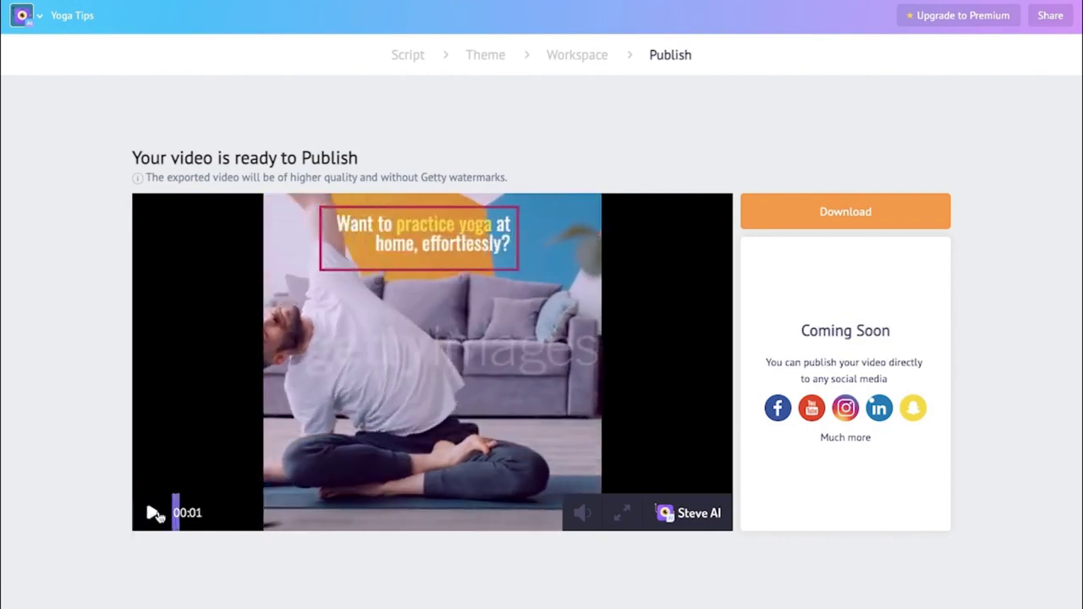
click(841, 219)
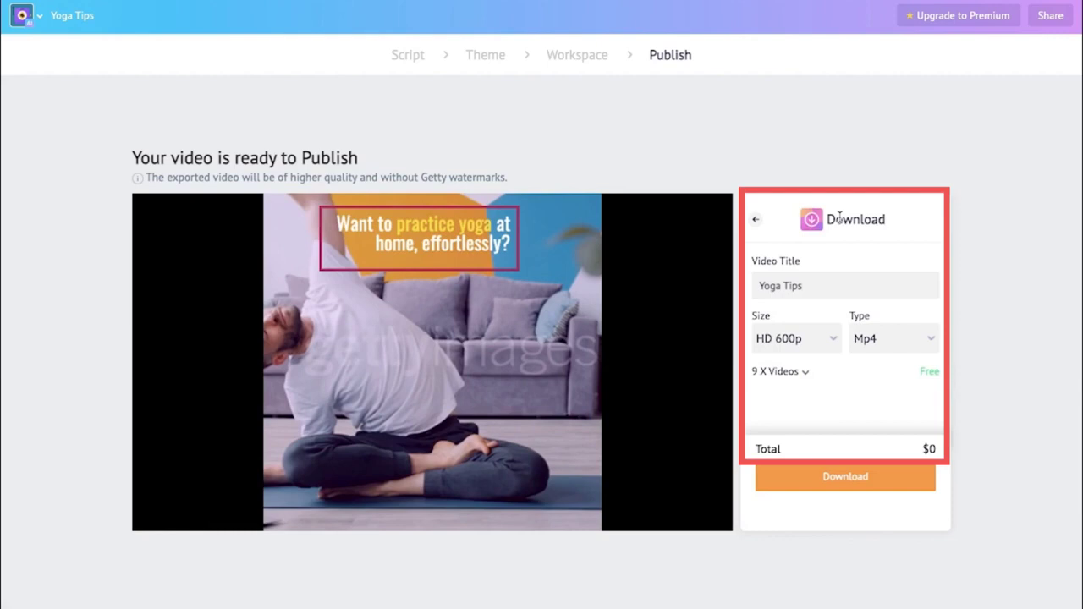
click(757, 222)
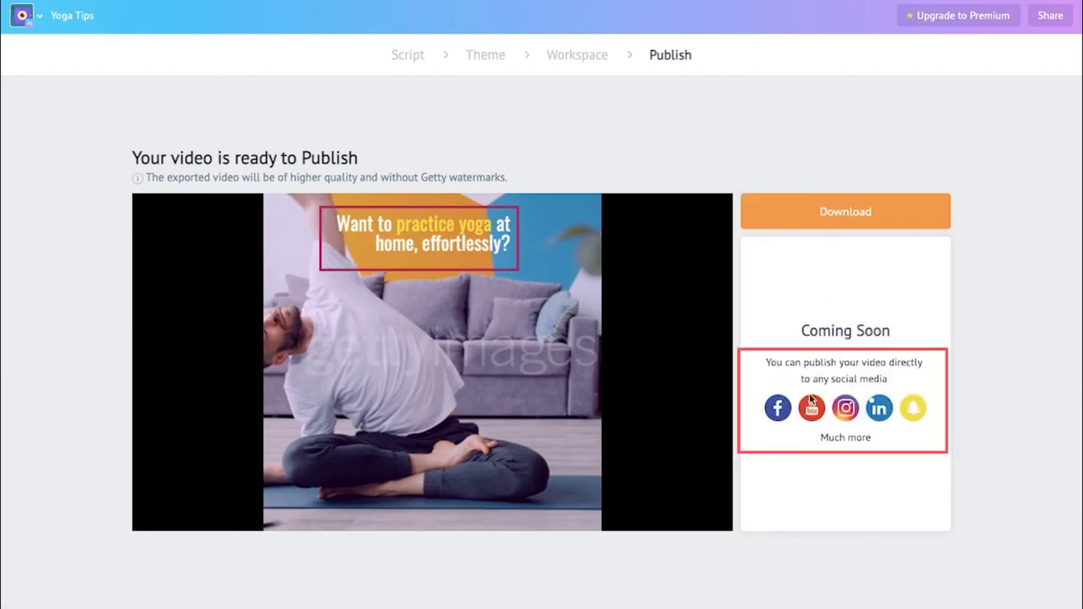
Step: From the dashboard, paste the yoga-at-home blog link and start converting it into a live video
click(34, 15)
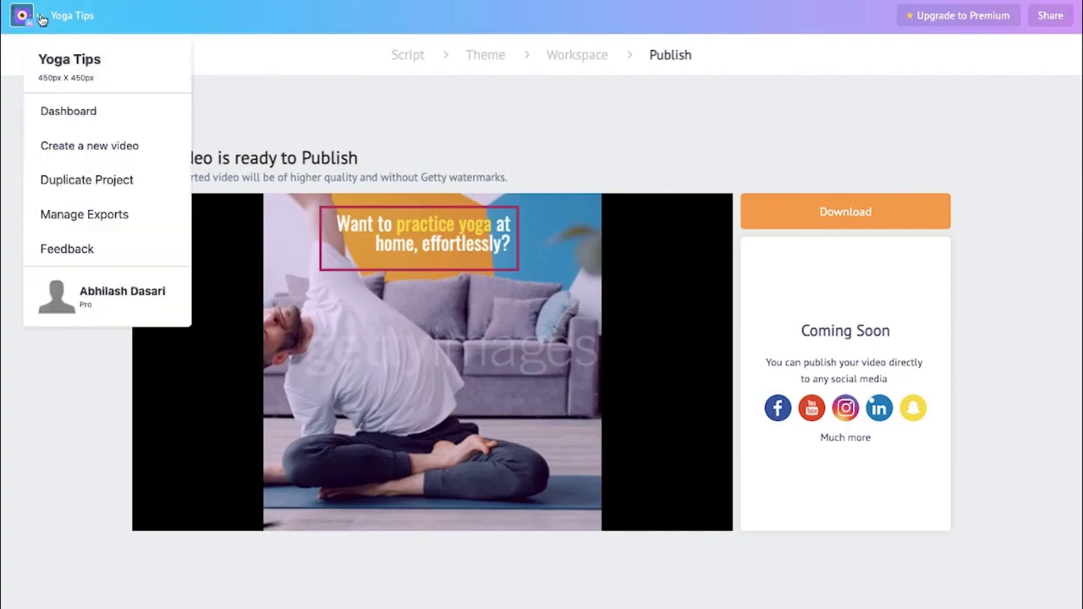
click(77, 112)
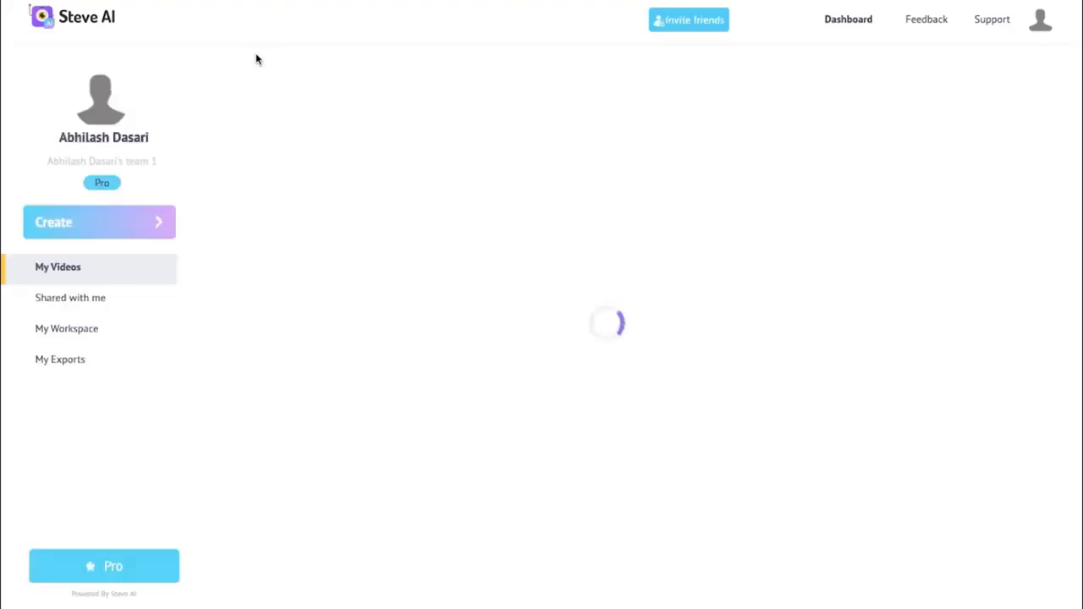
click(572, 340)
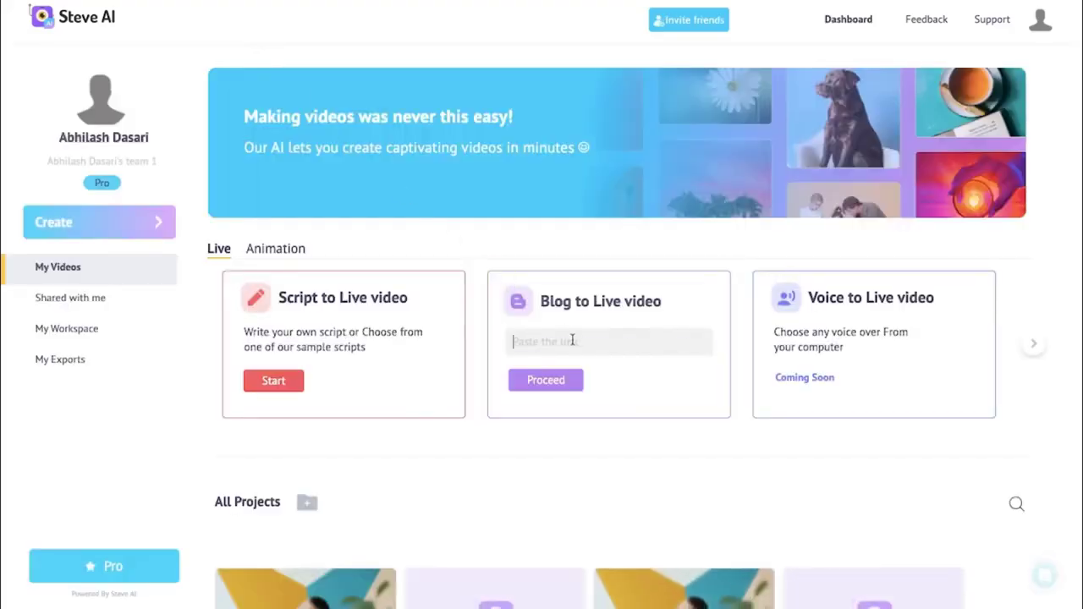
key(ctrl+v)
click(560, 383)
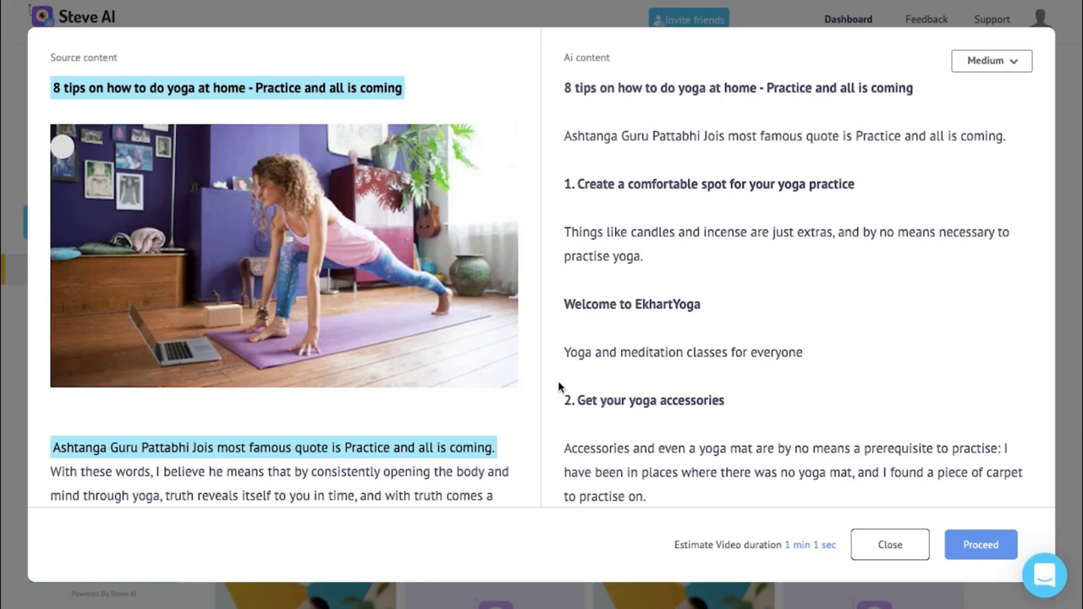
Step: Keep Medium length, add the 'With these words…' and 'For many of us…' sentences, then proceed
click(1011, 71)
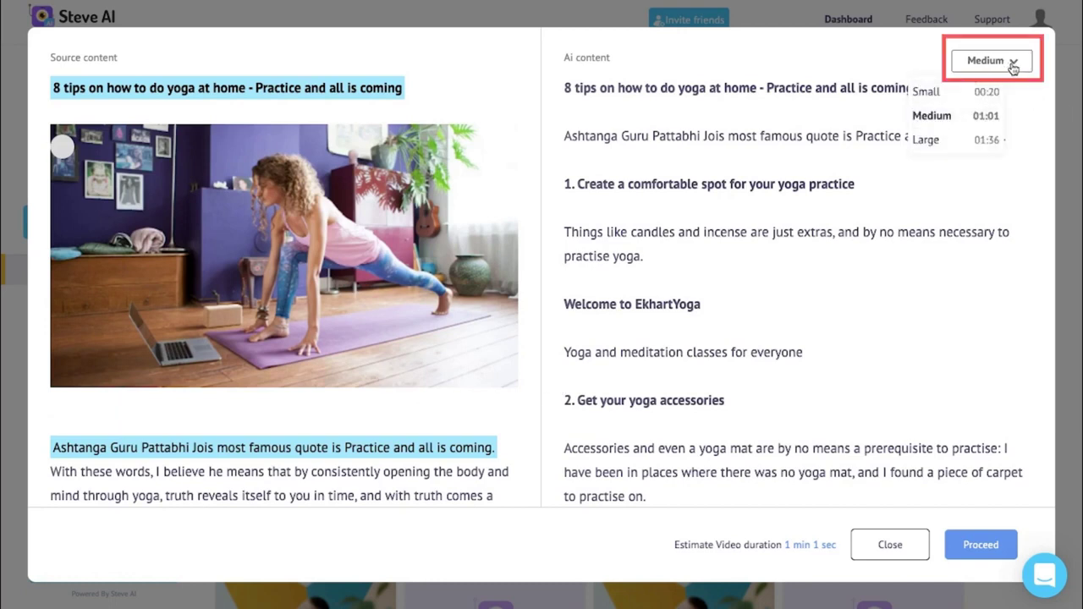
click(1007, 68)
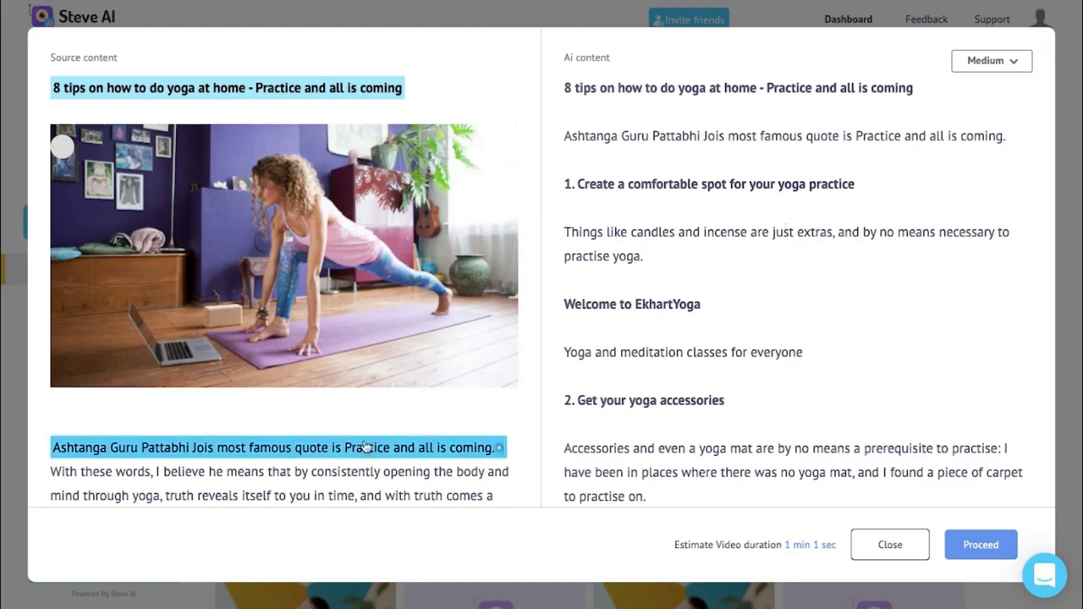
scroll(364, 447, down, 1)
click(367, 399)
scroll(367, 381, down, 1)
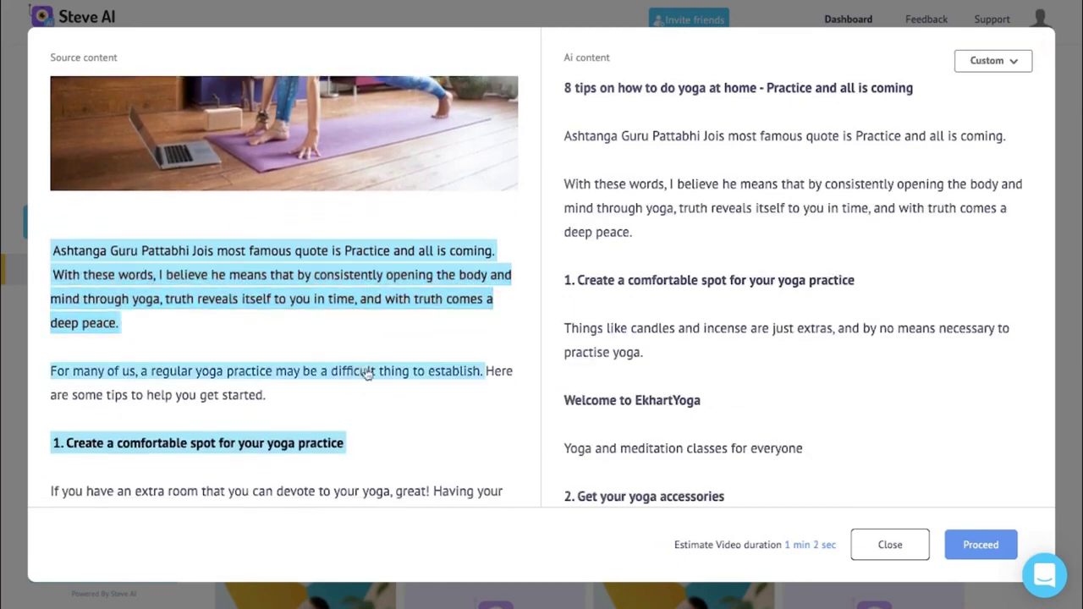
click(366, 370)
scroll(430, 412, down, 1)
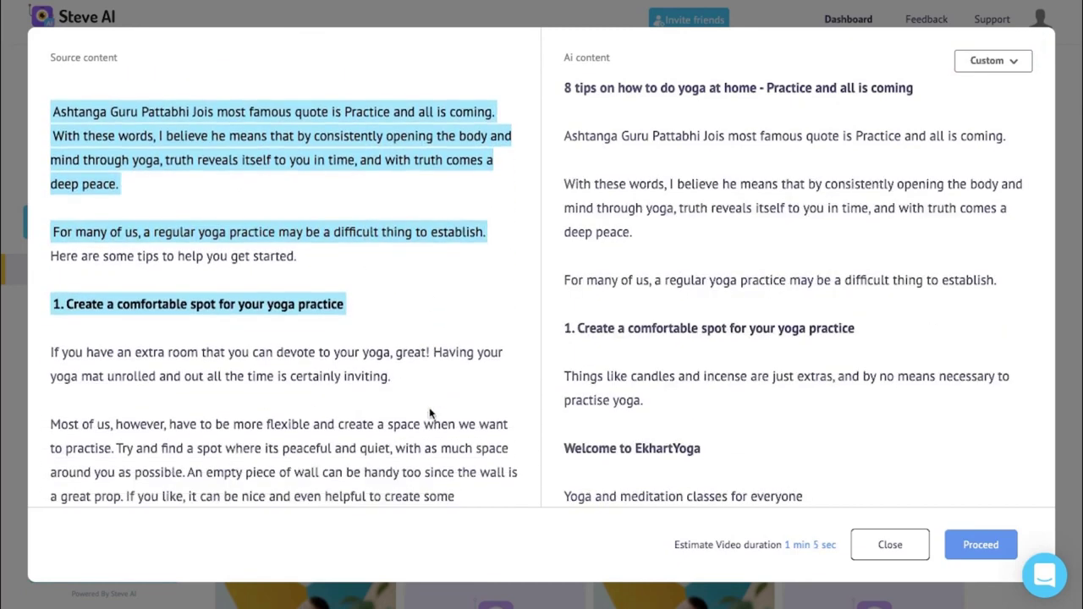
click(982, 547)
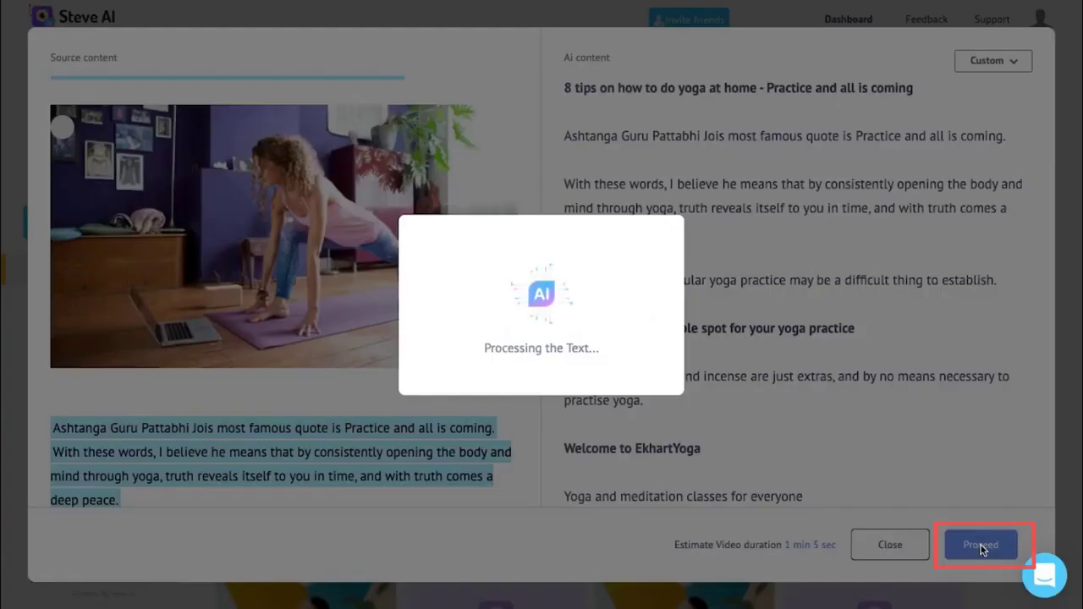